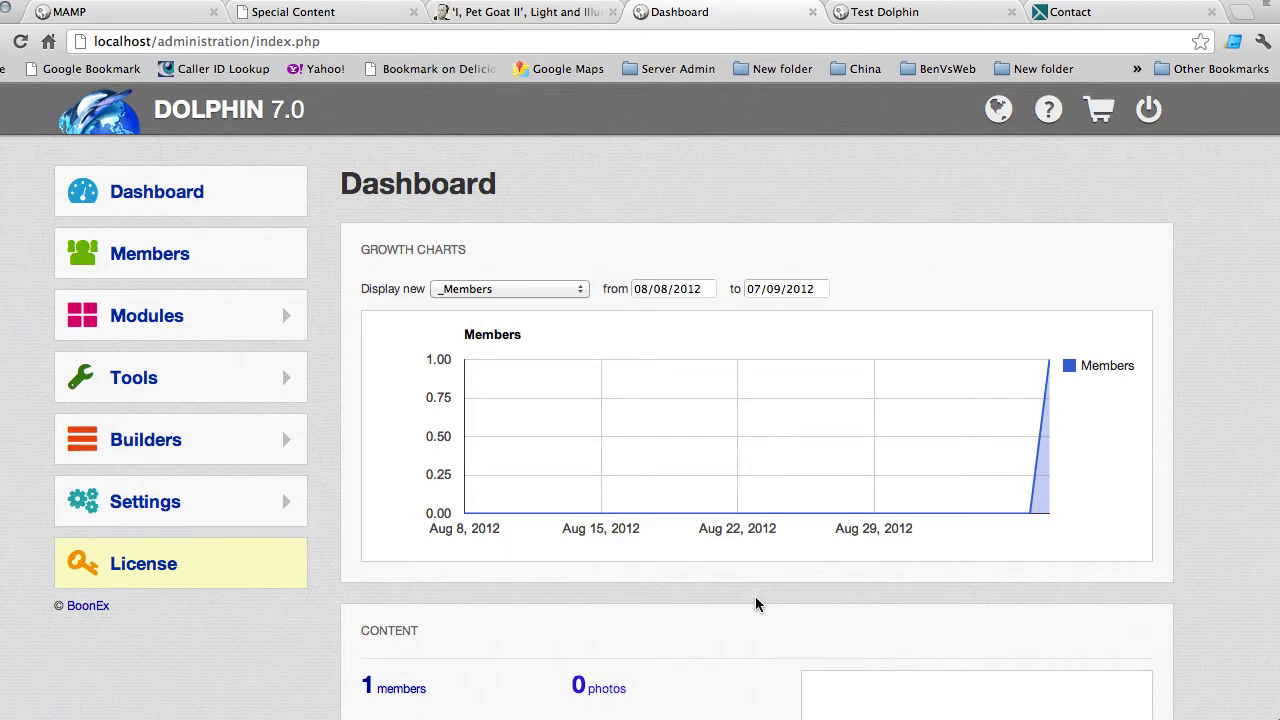
Switch the growth chart to new subscribers, then back to Members.
left_click(586, 294)
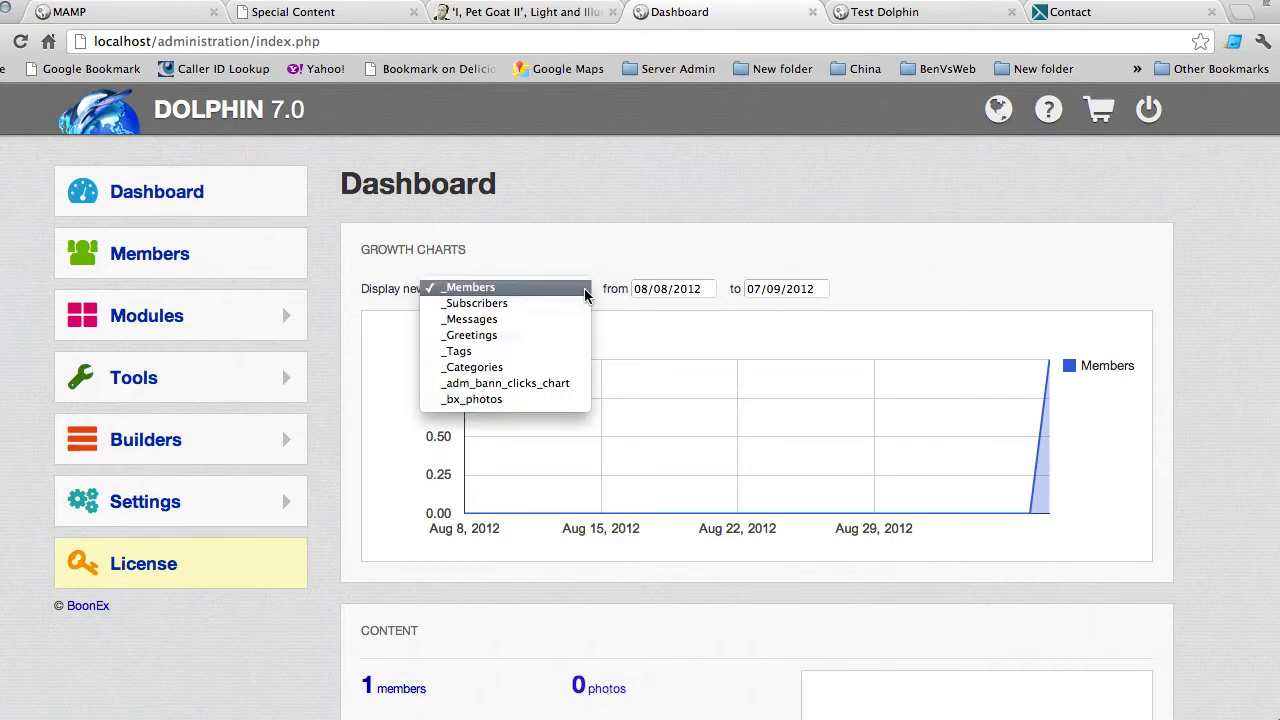
left_click(557, 302)
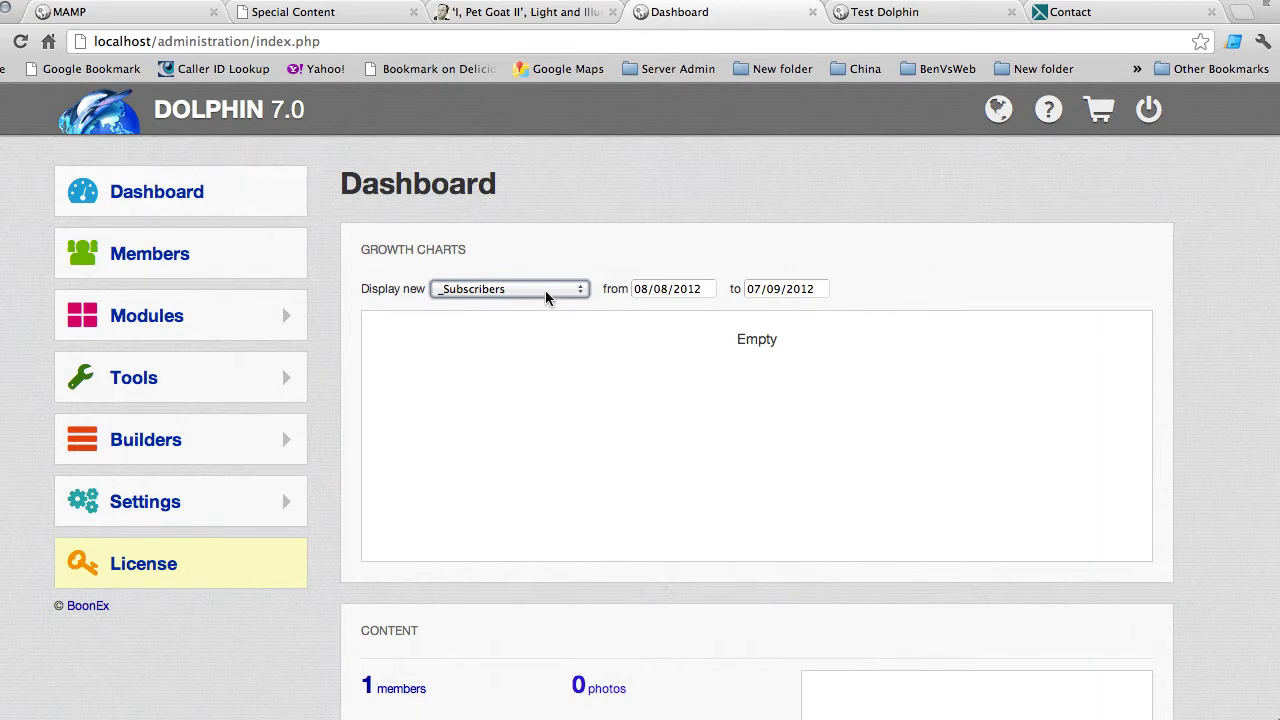
left_click(546, 290)
left_click(524, 284)
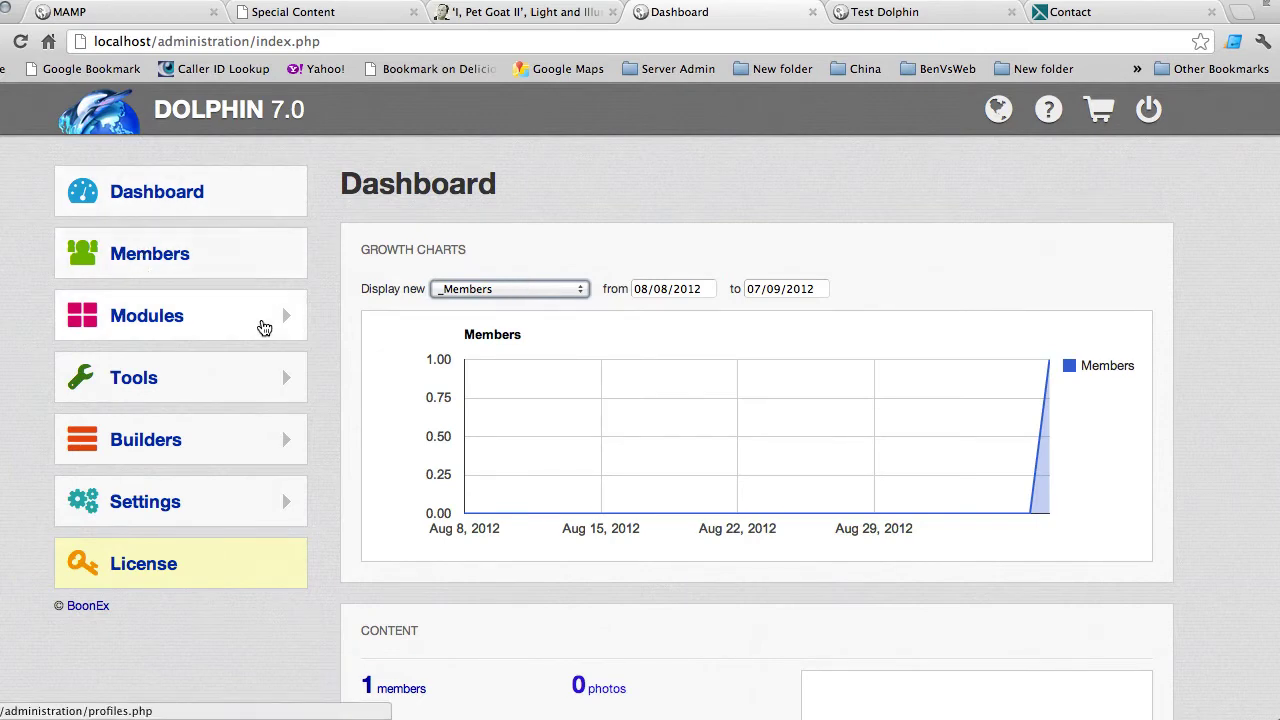
Open Modules > Add & Manage and browse the module lists.
left_click(285, 325)
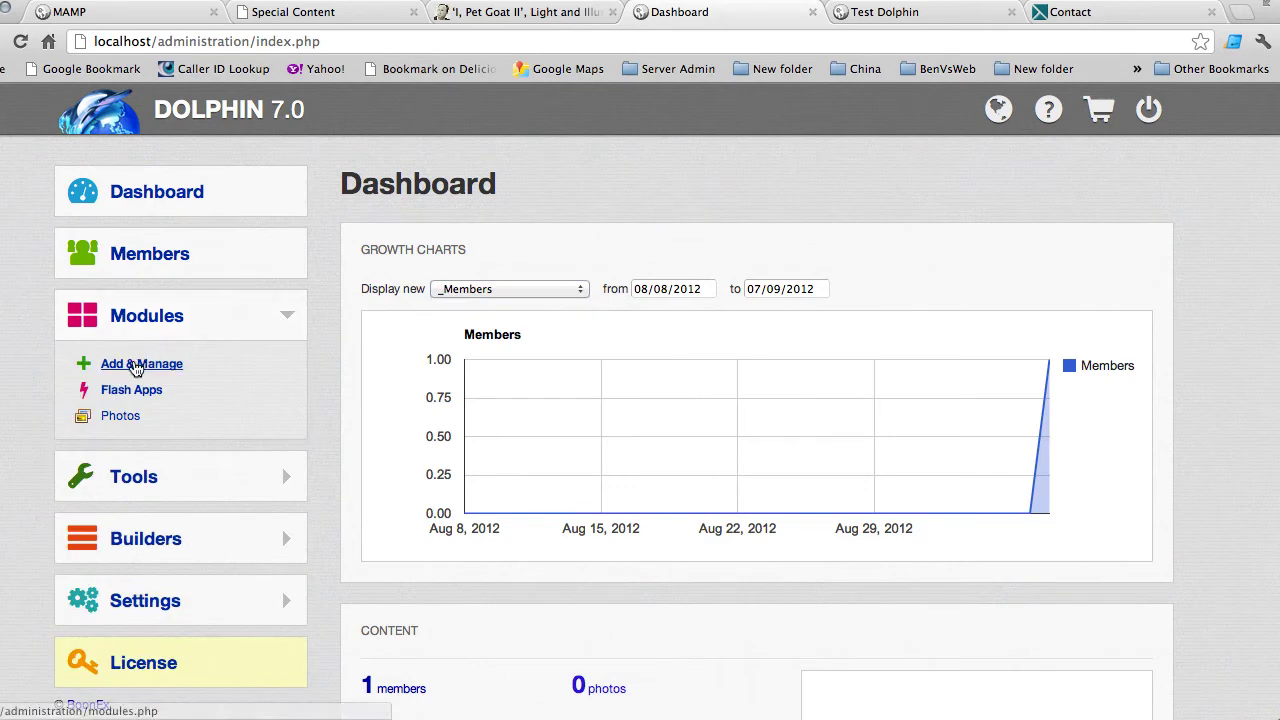
left_click(136, 366)
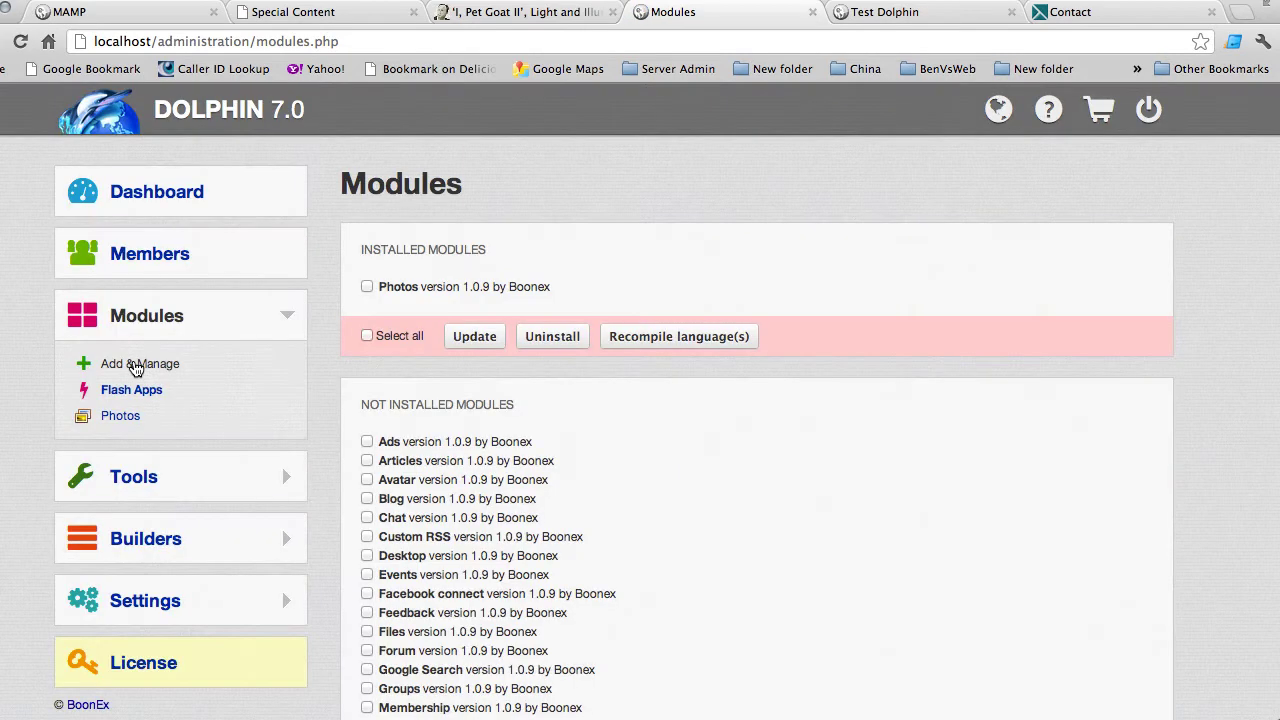
scroll(801, 549, "down", 2)
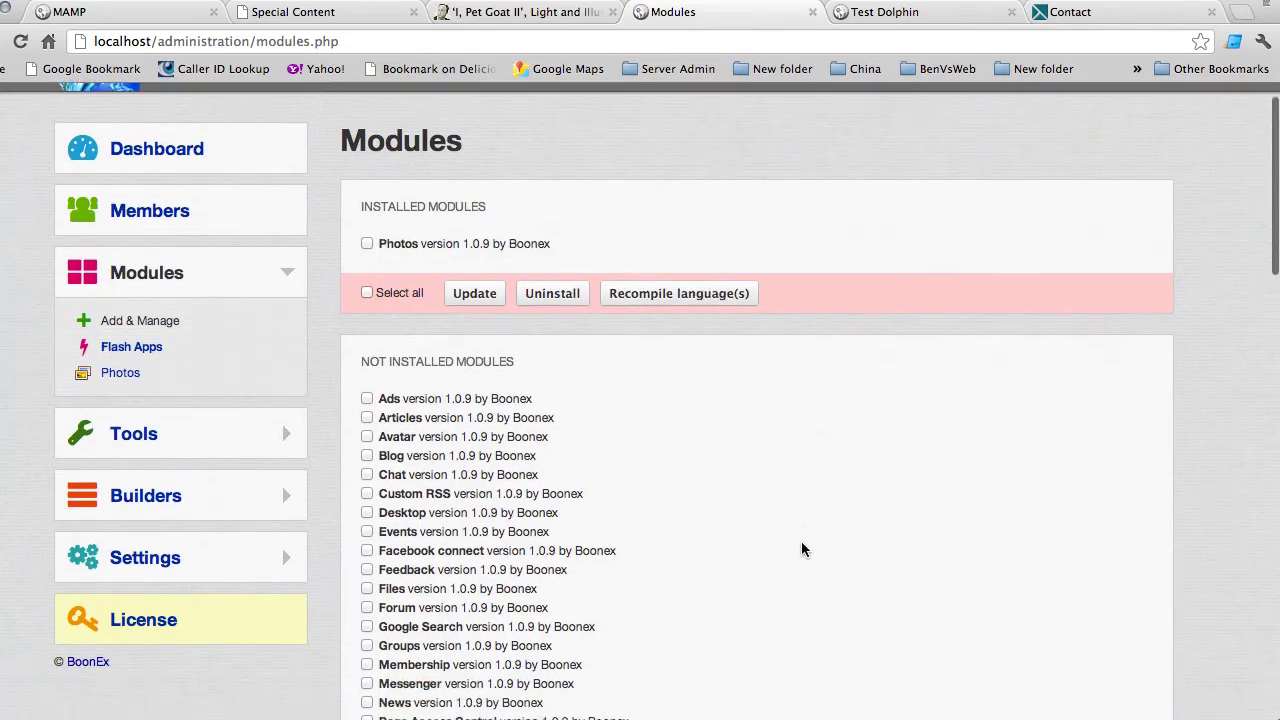
scroll(801, 549, "down", 2)
scroll(801, 549, "down", 3)
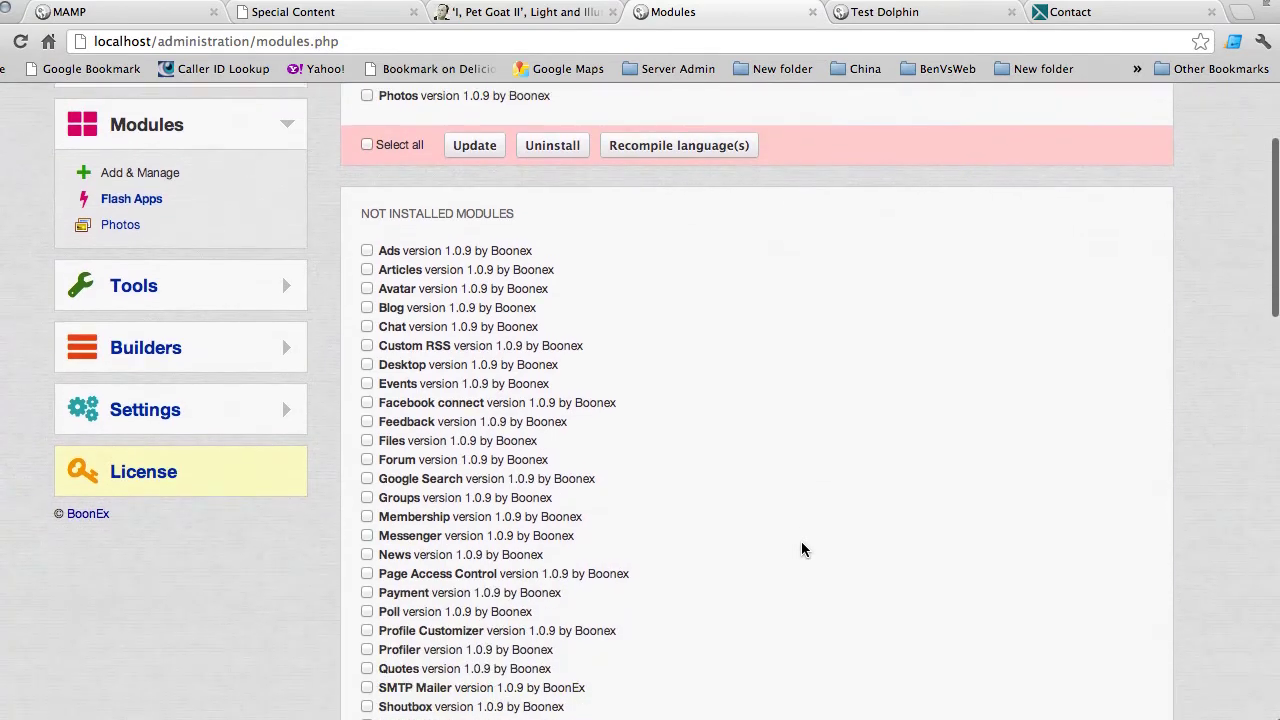
scroll(801, 549, "down", 3)
scroll(801, 549, "down", 3)
scroll(801, 549, "down", 4)
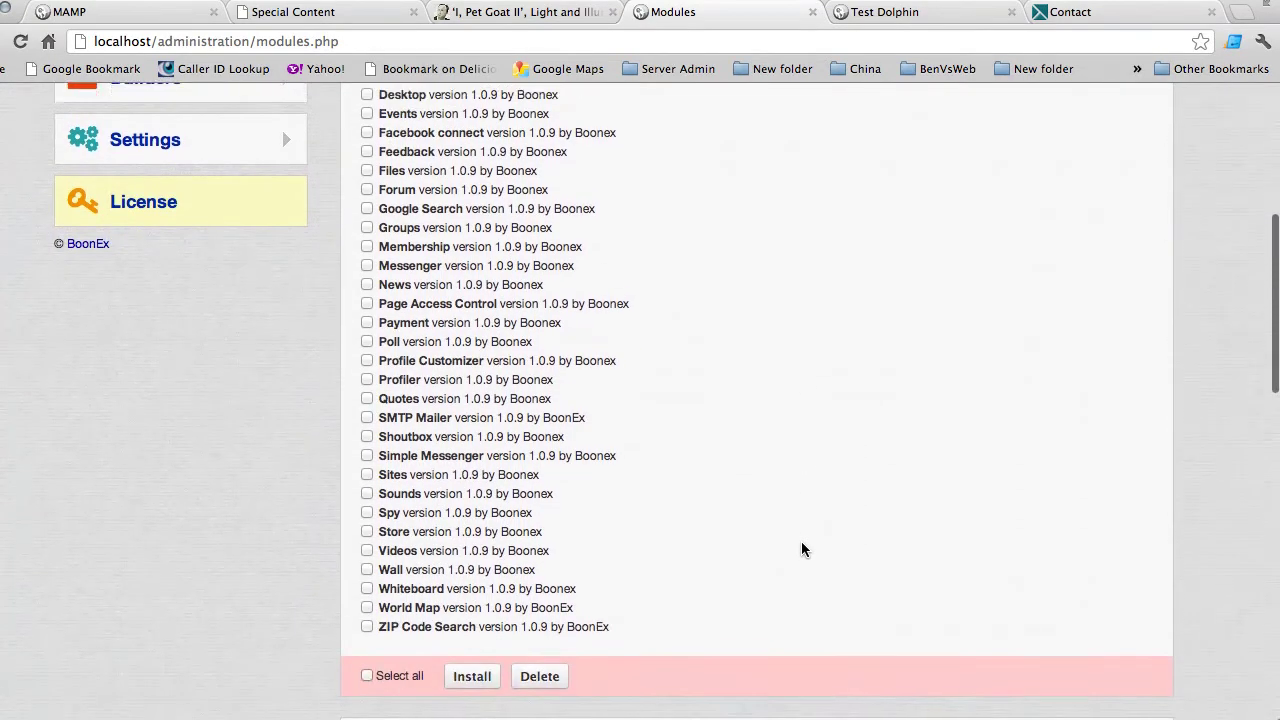
scroll(801, 549, "up", 10)
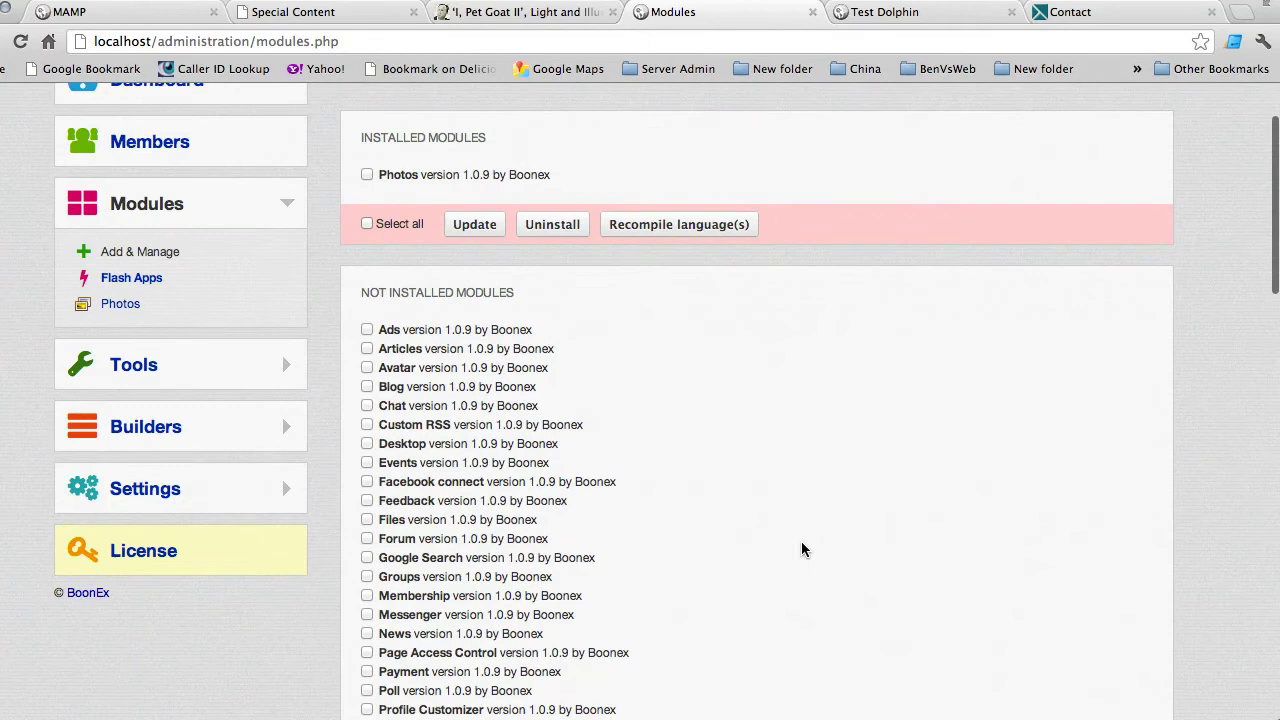
Tick the Avatar module under Not Installed Modules and install it.
left_click(368, 368)
scroll(700, 472, "down", 2)
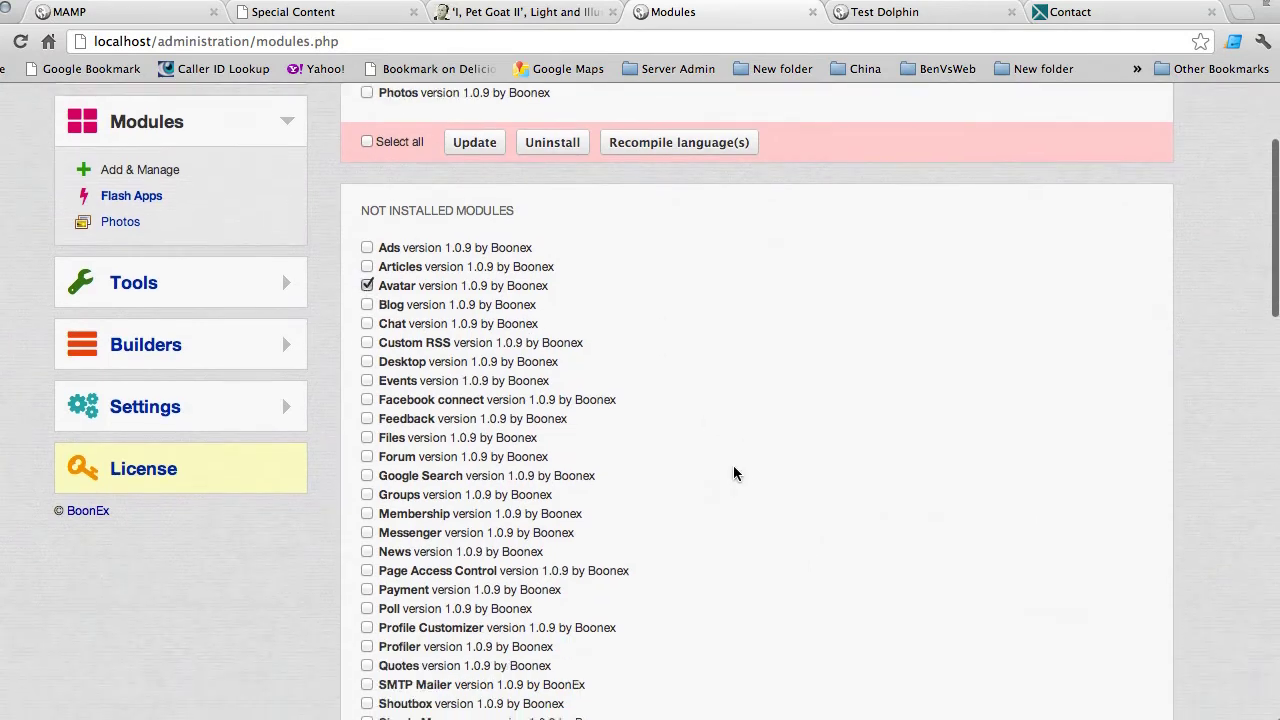
scroll(734, 473, "down", 2)
scroll(734, 472, "down", 5)
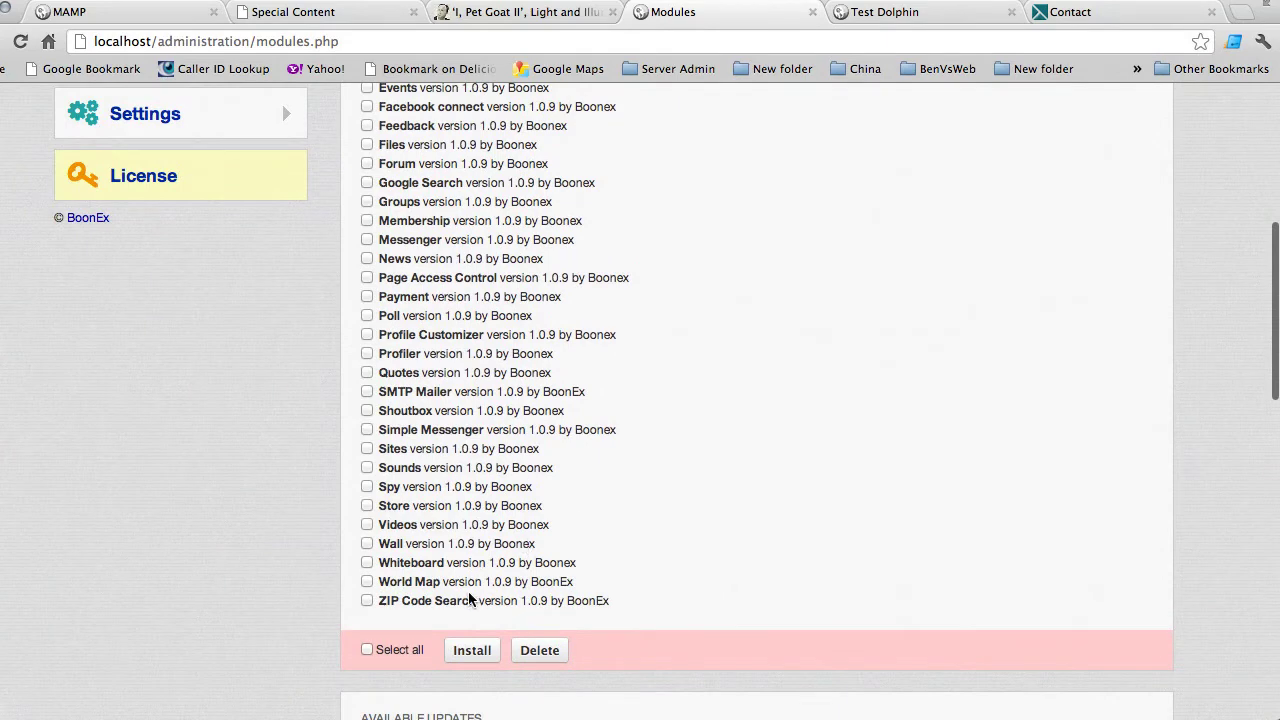
left_click(474, 652)
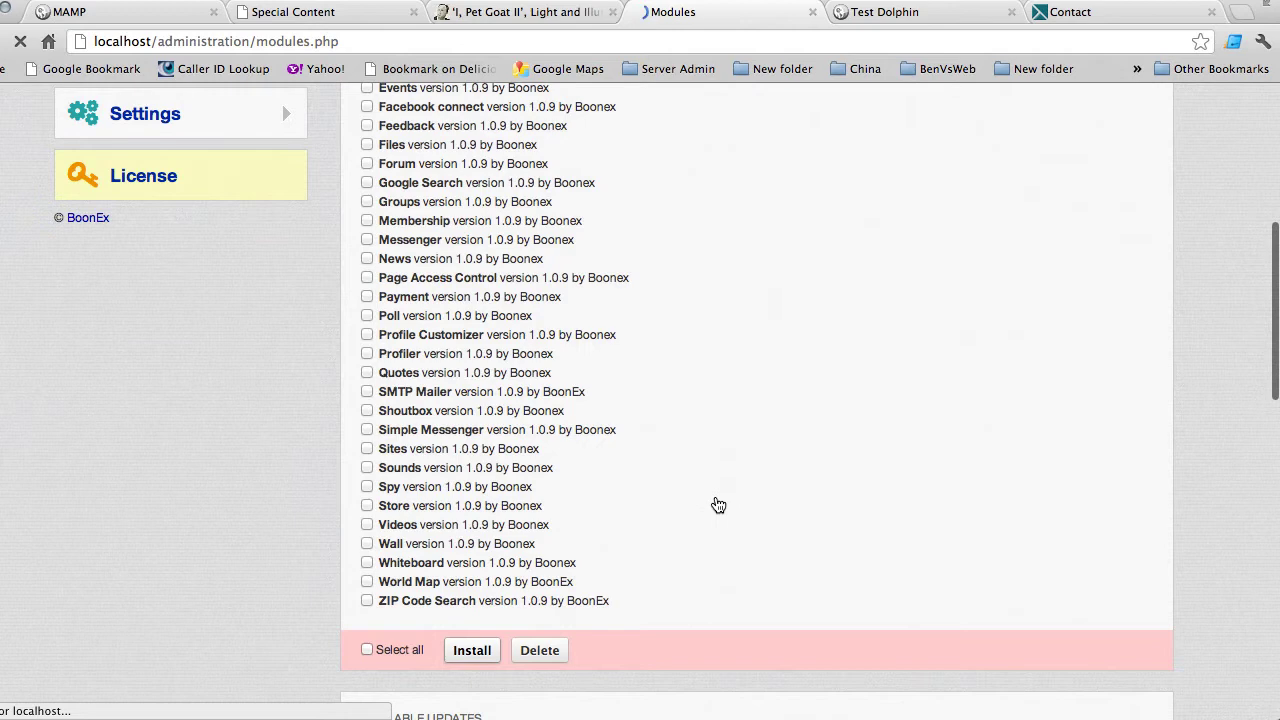
On the public Test Dolphin site, apply the ALT design from the footer.
left_click(922, 17)
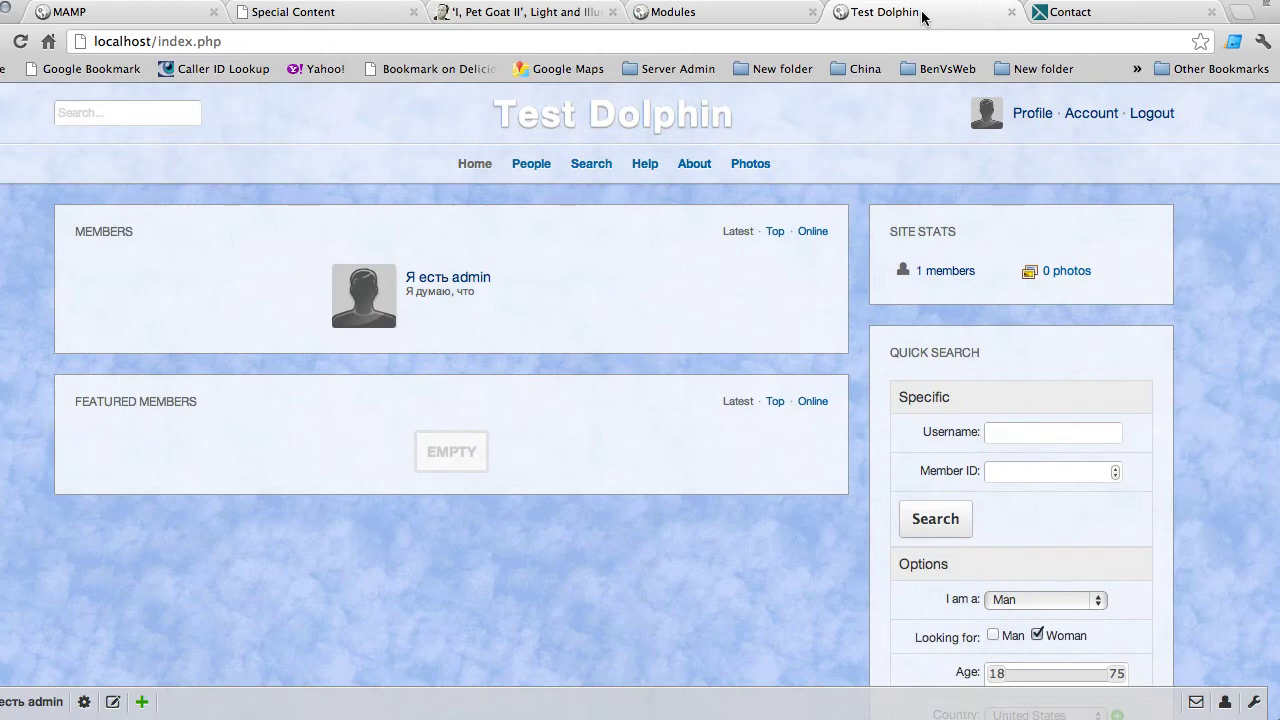
scroll(609, 496, "down", 2)
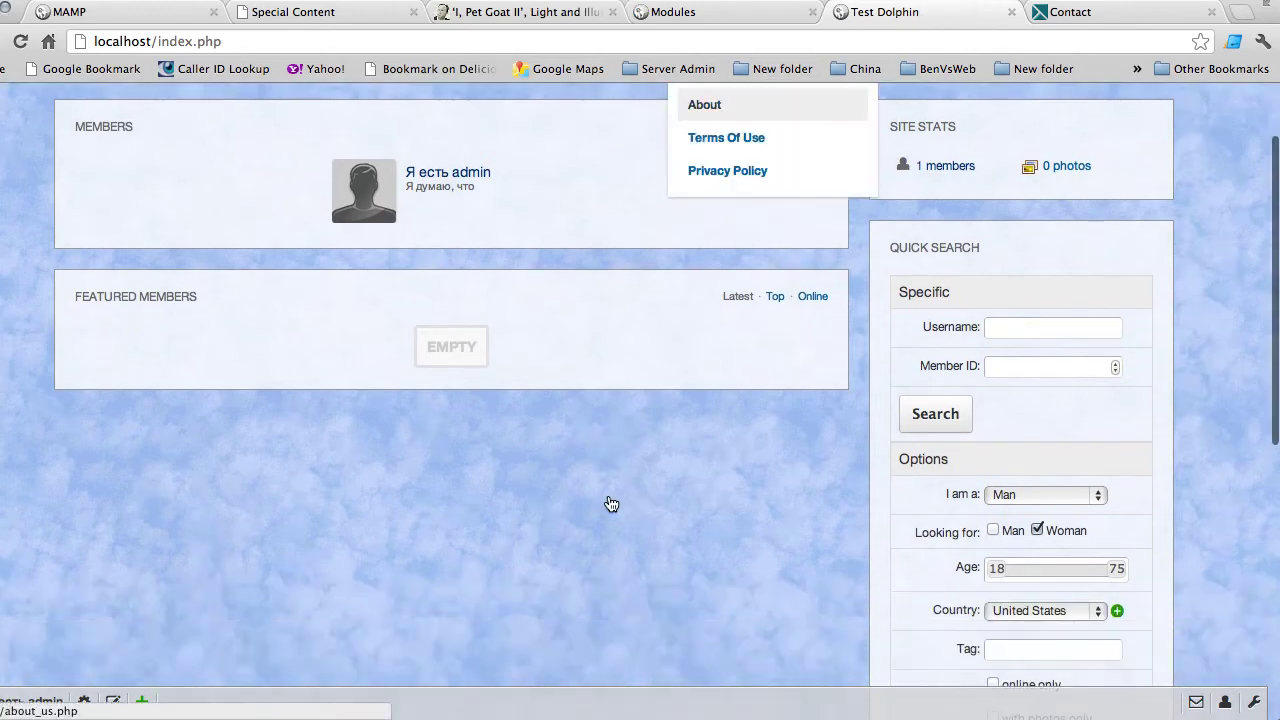
scroll(609, 496, "down", 3)
scroll(609, 496, "down", 2)
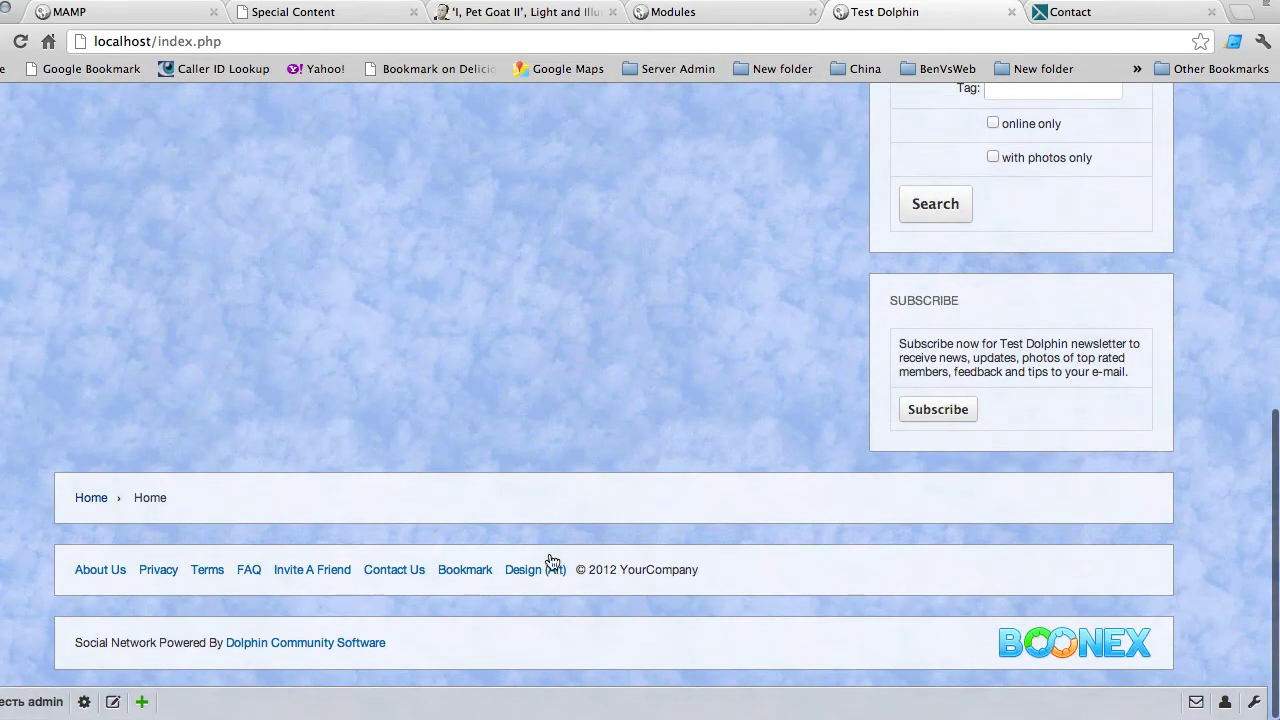
left_click(534, 571)
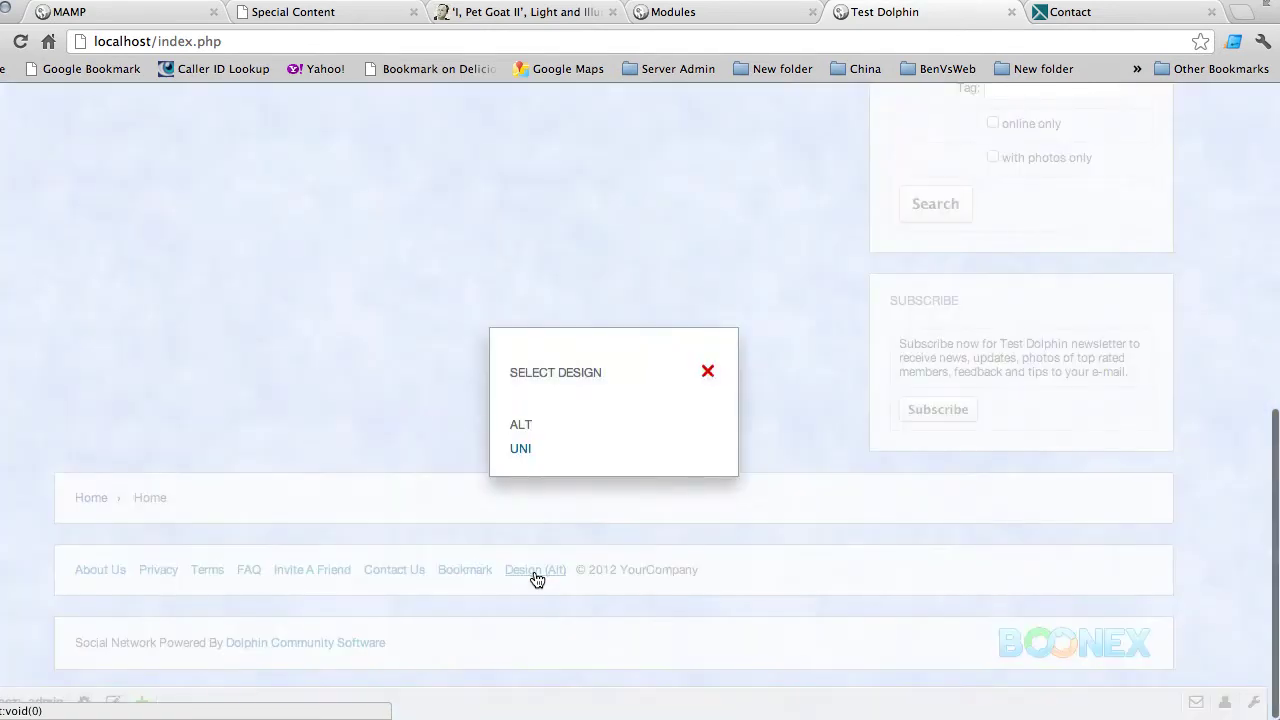
left_click(521, 428)
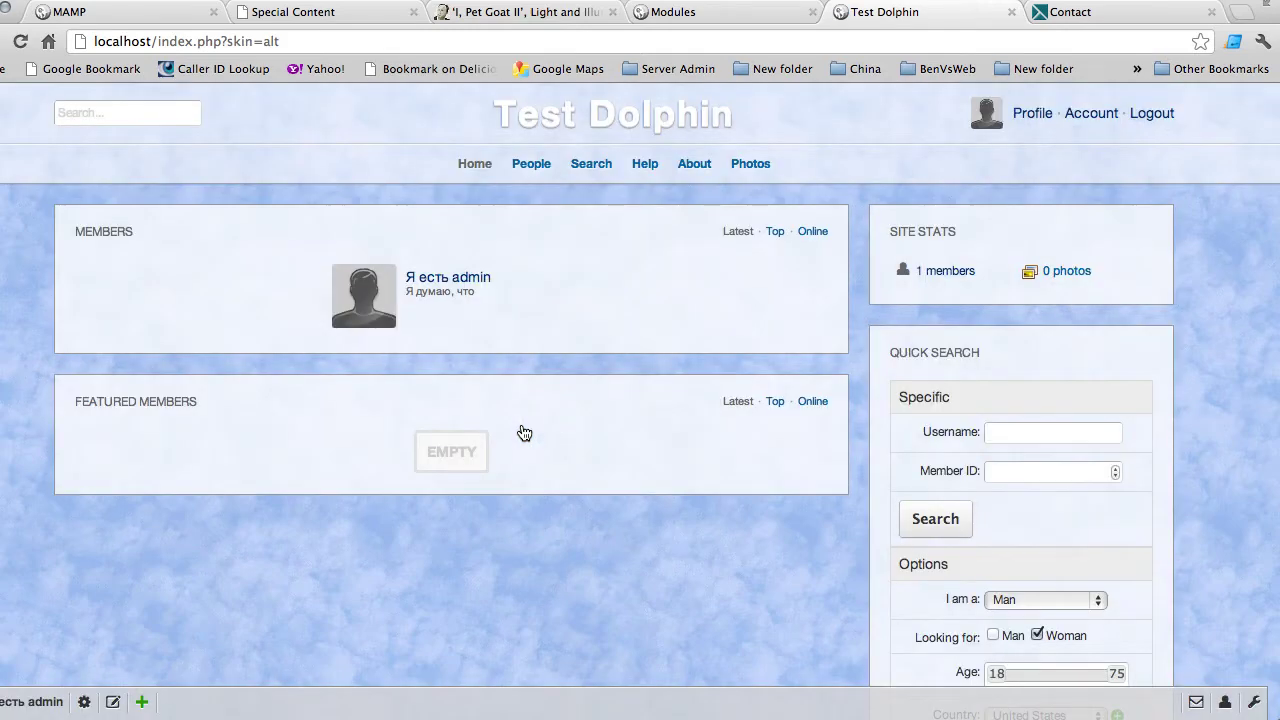
Switch the site design from ALT to UNI.
scroll(669, 450, "down", 5)
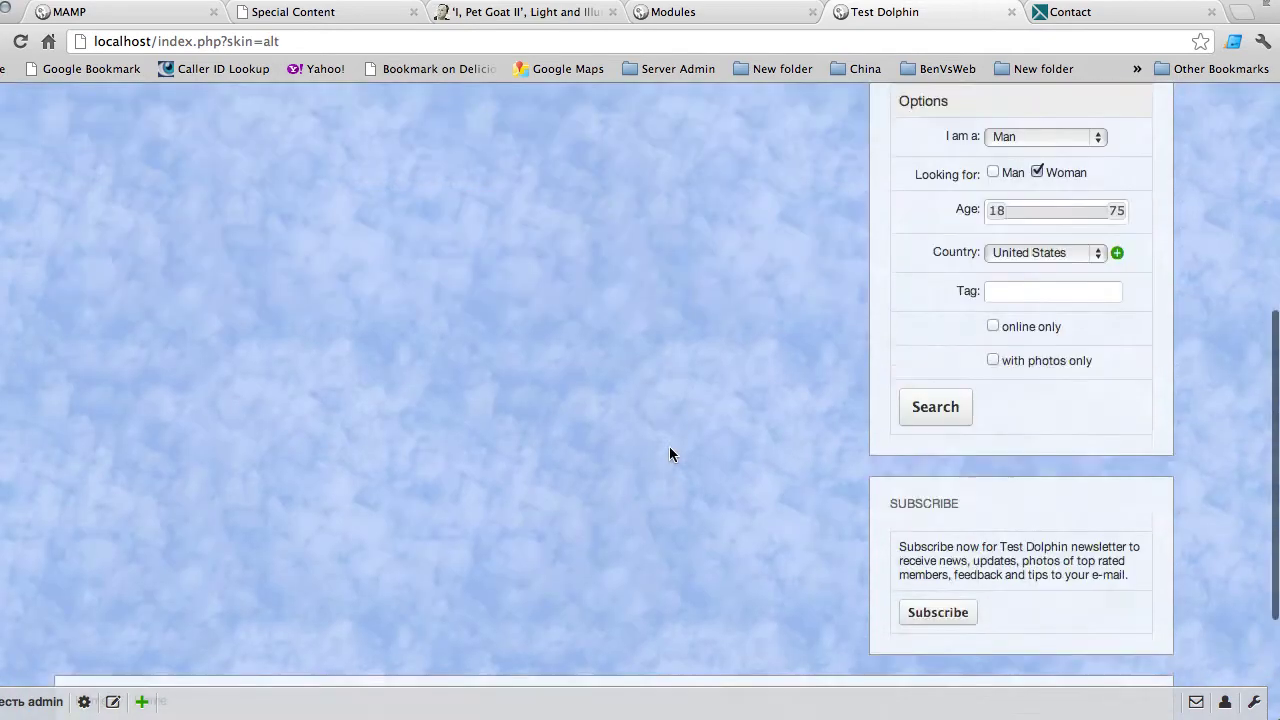
scroll(669, 454, "down", 2)
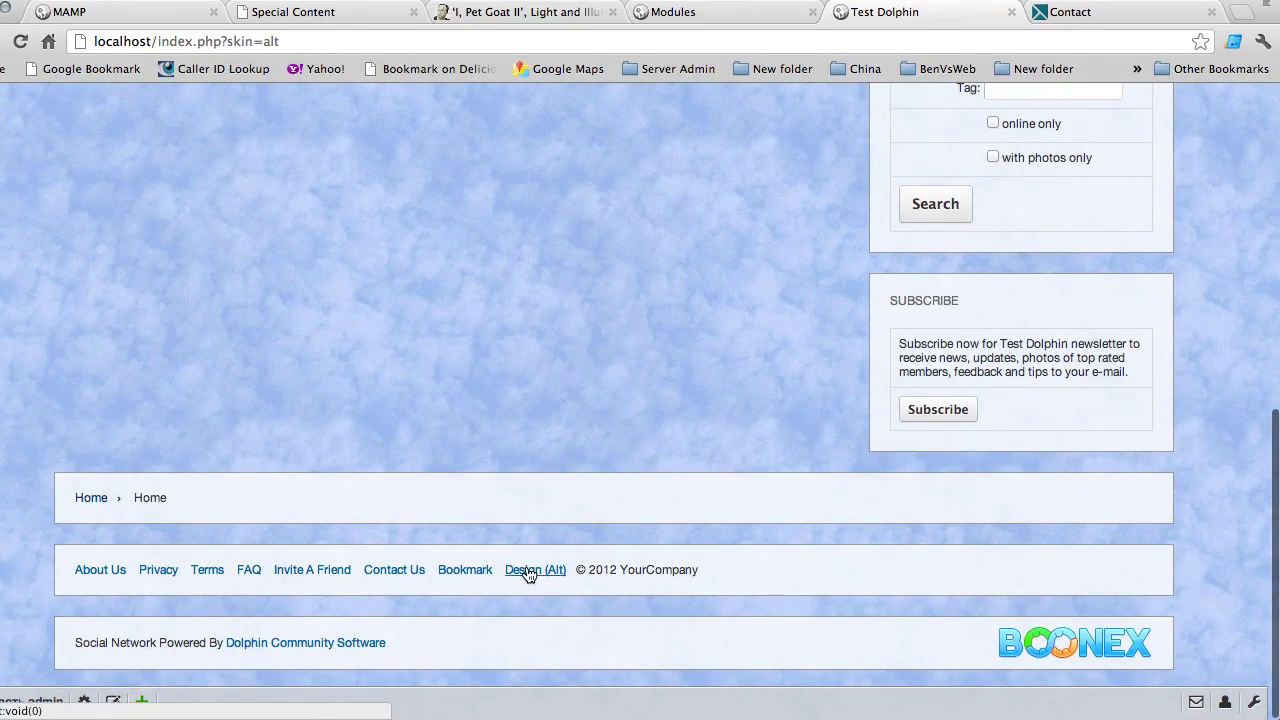
left_click(529, 571)
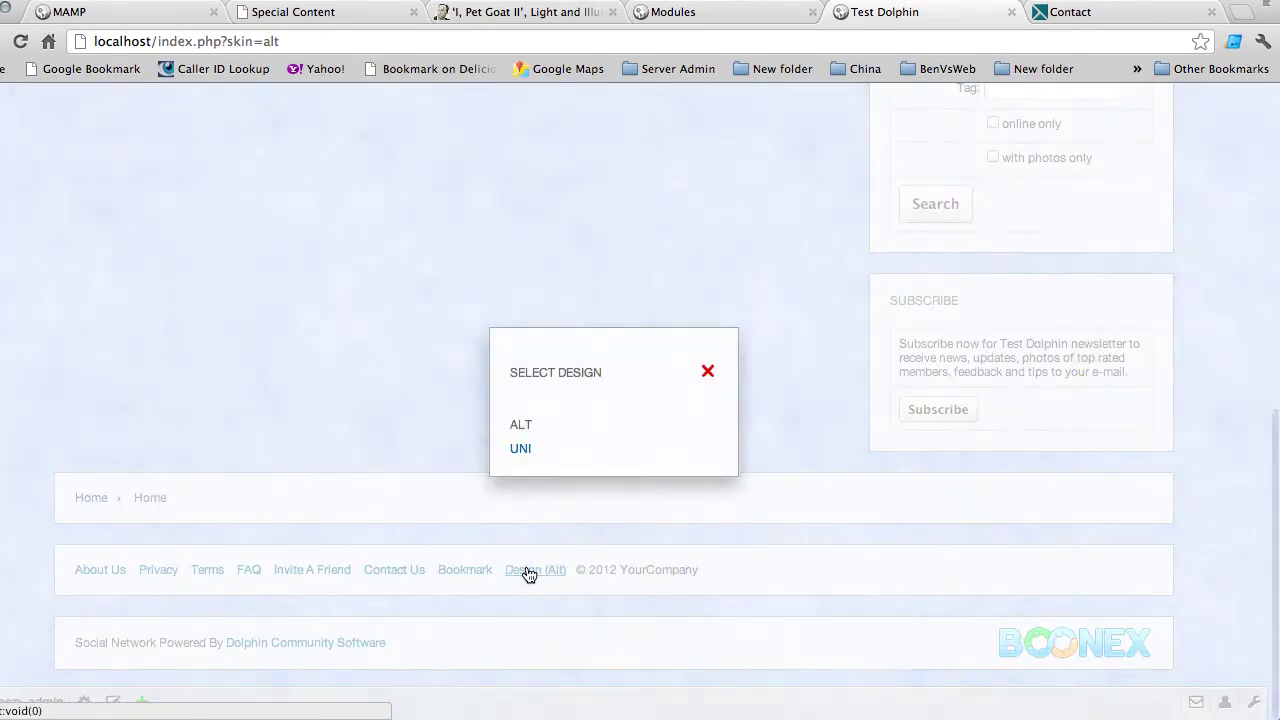
left_click(521, 450)
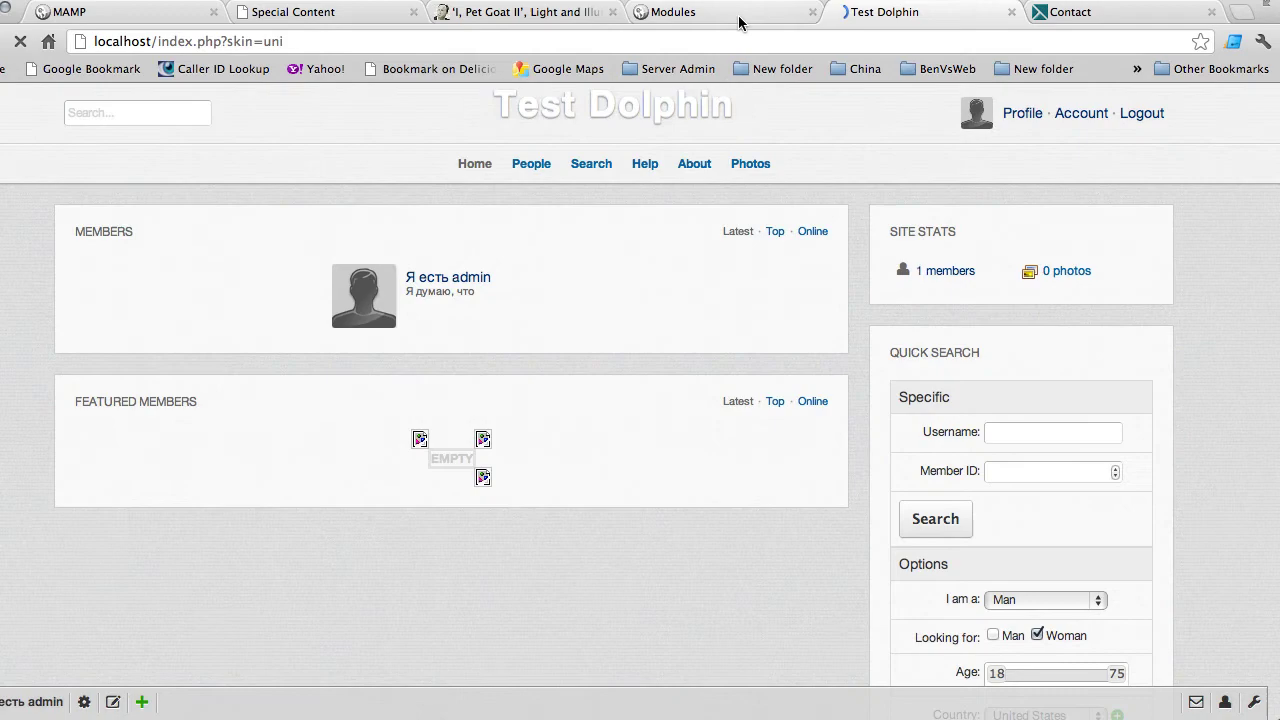
Back on the admin Modules page, expand and collapse the Avatar installation results.
left_click(740, 22)
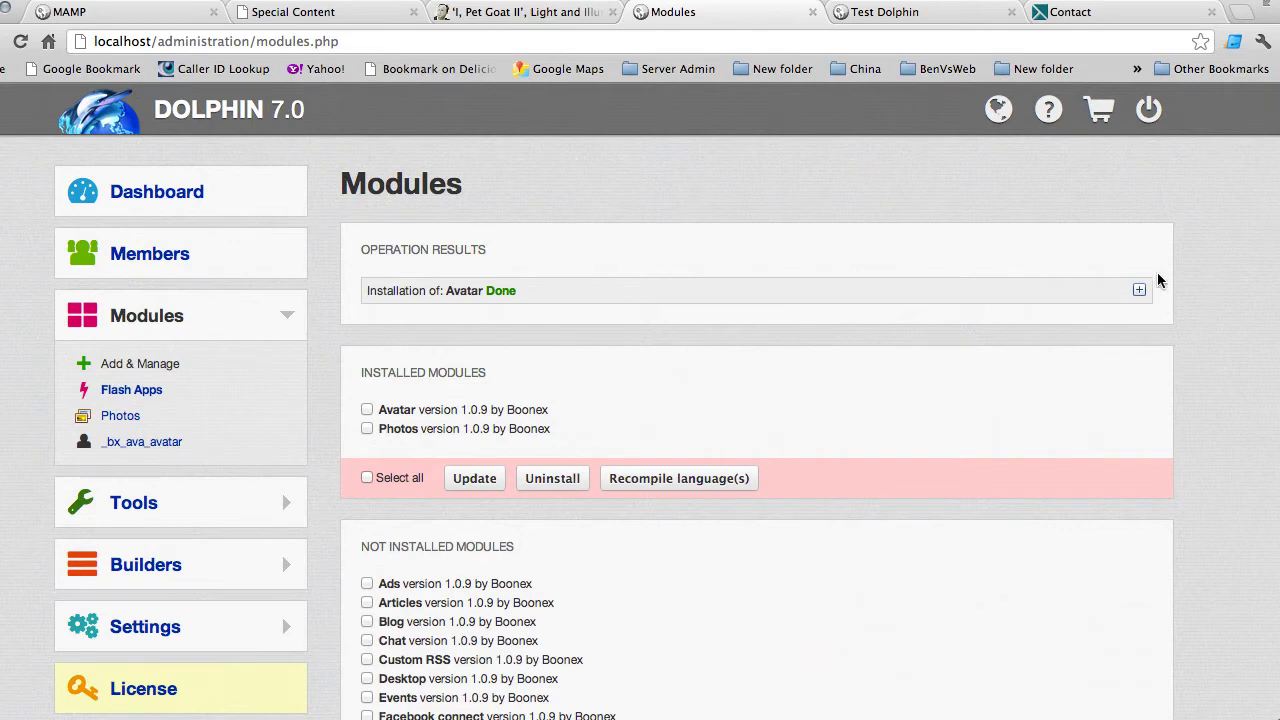
left_click(1139, 291)
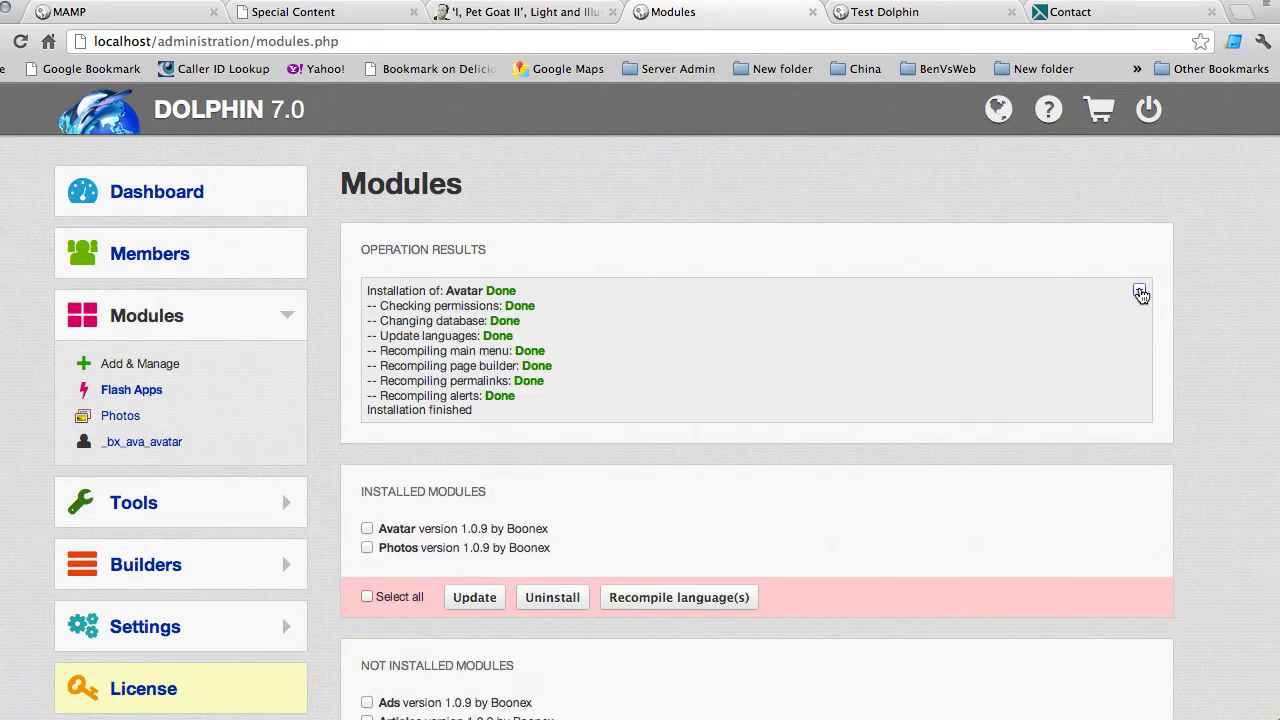
left_click(1139, 291)
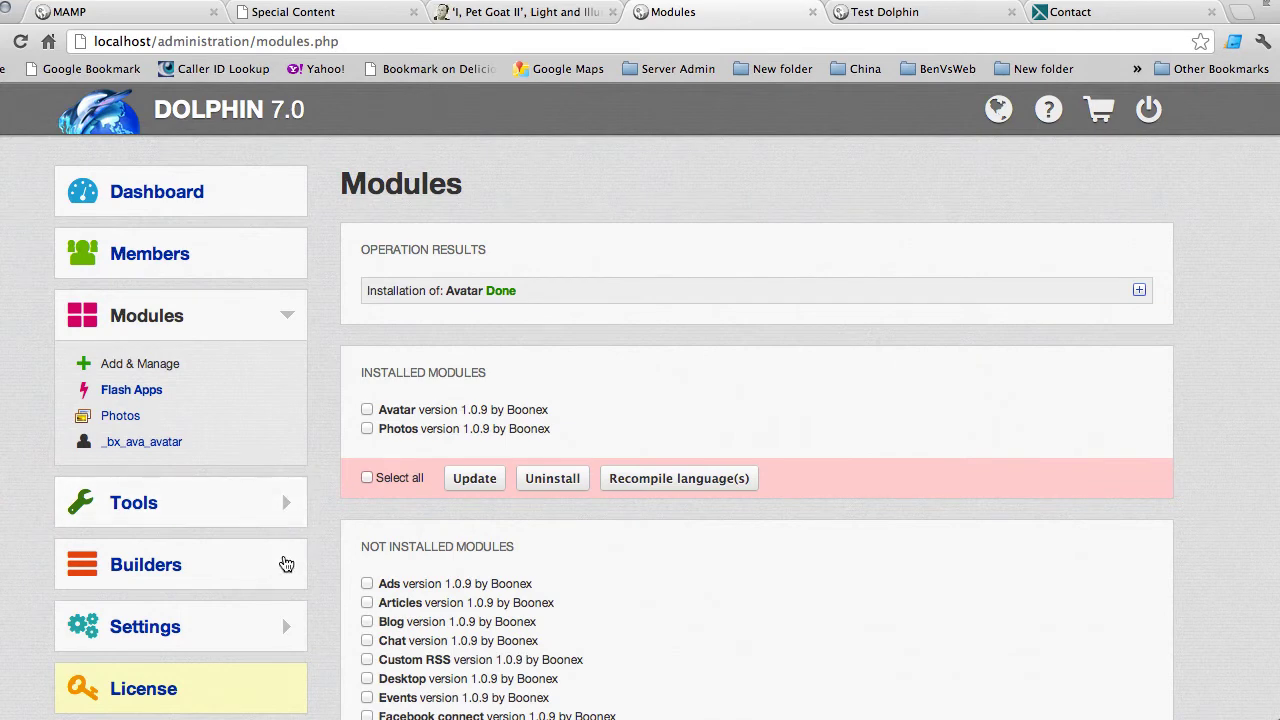
Expand the Builders group in the admin sidebar.
left_click(286, 565)
scroll(254, 610, "down", 3)
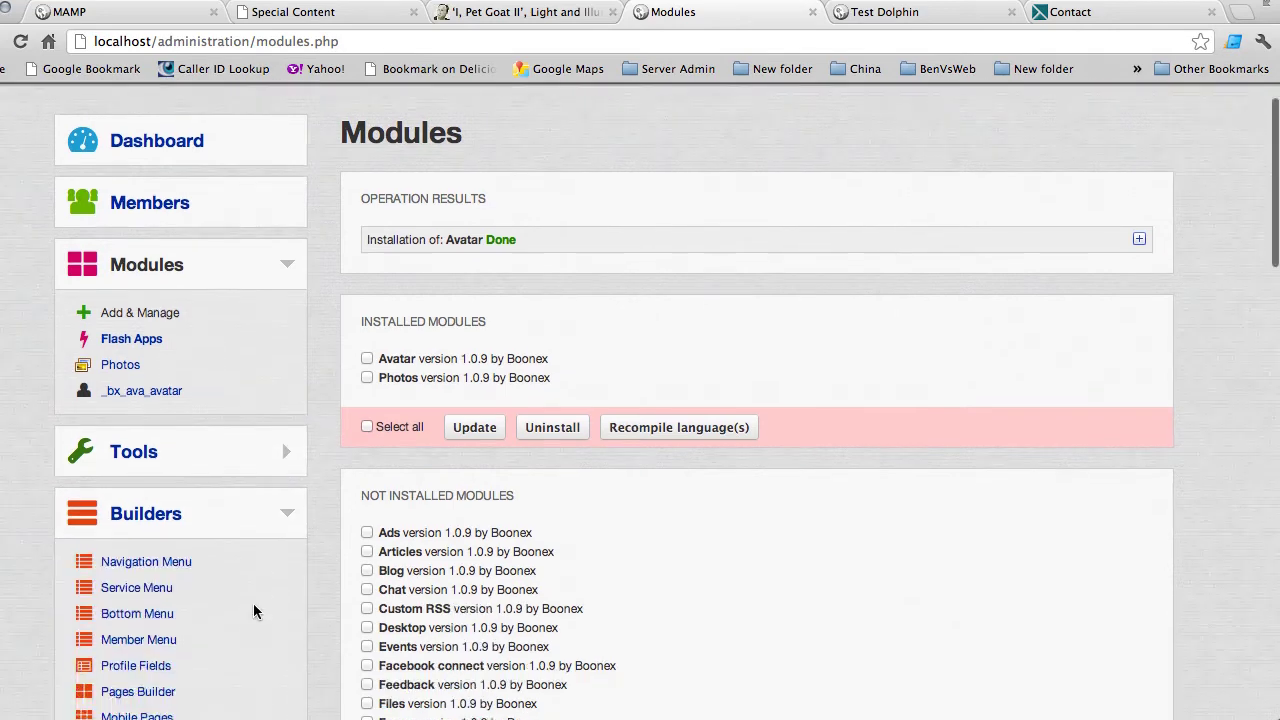
scroll(256, 610, "down", 1)
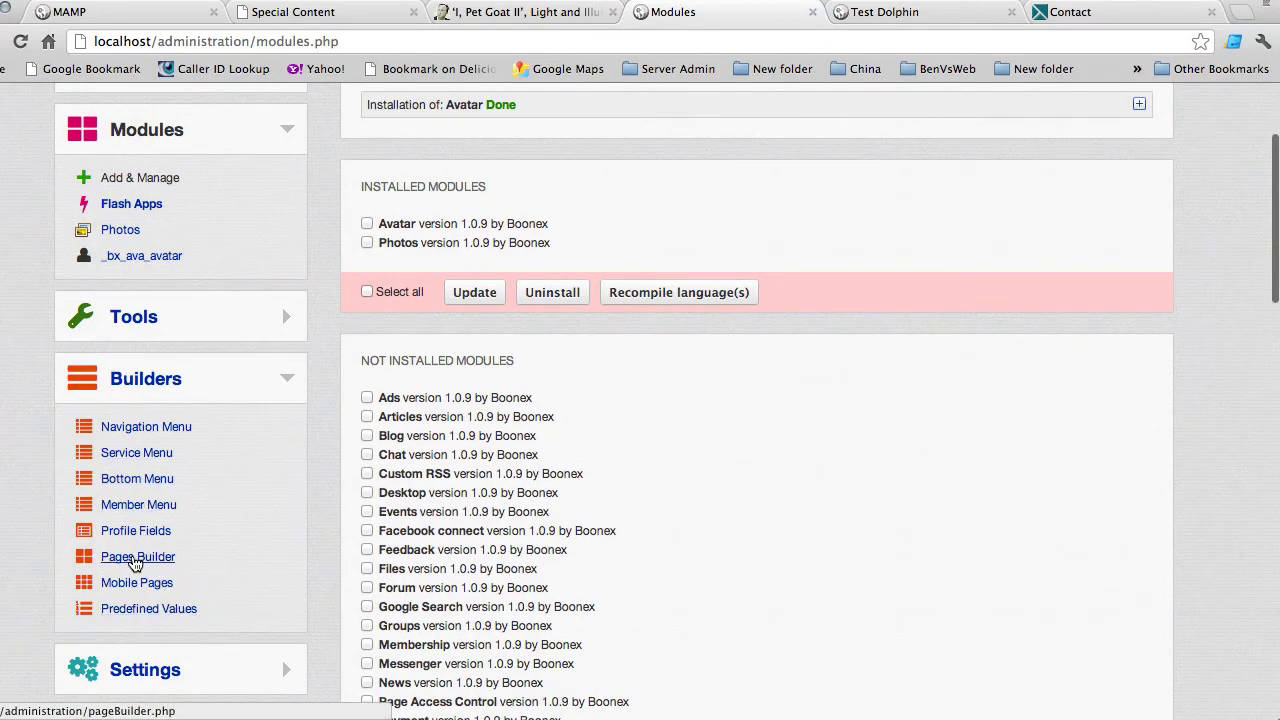
Open Pages Builder and load the Homepage block layout.
left_click(135, 564)
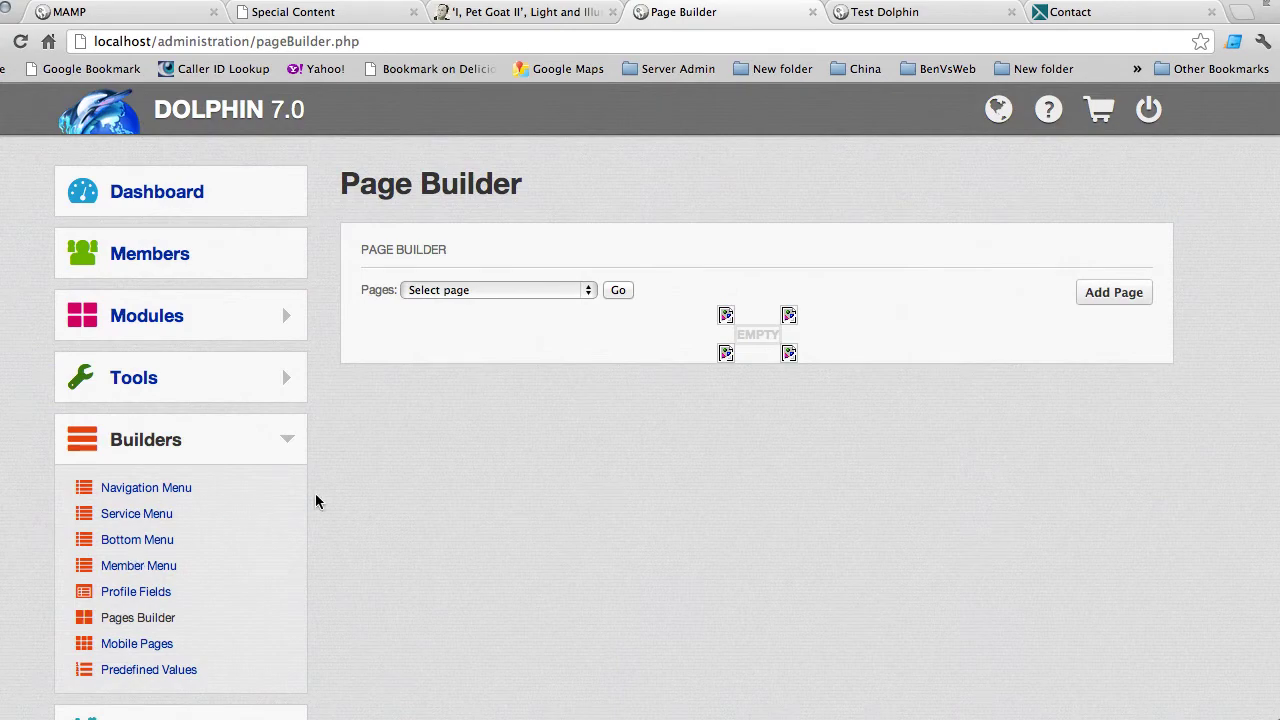
left_click(526, 290)
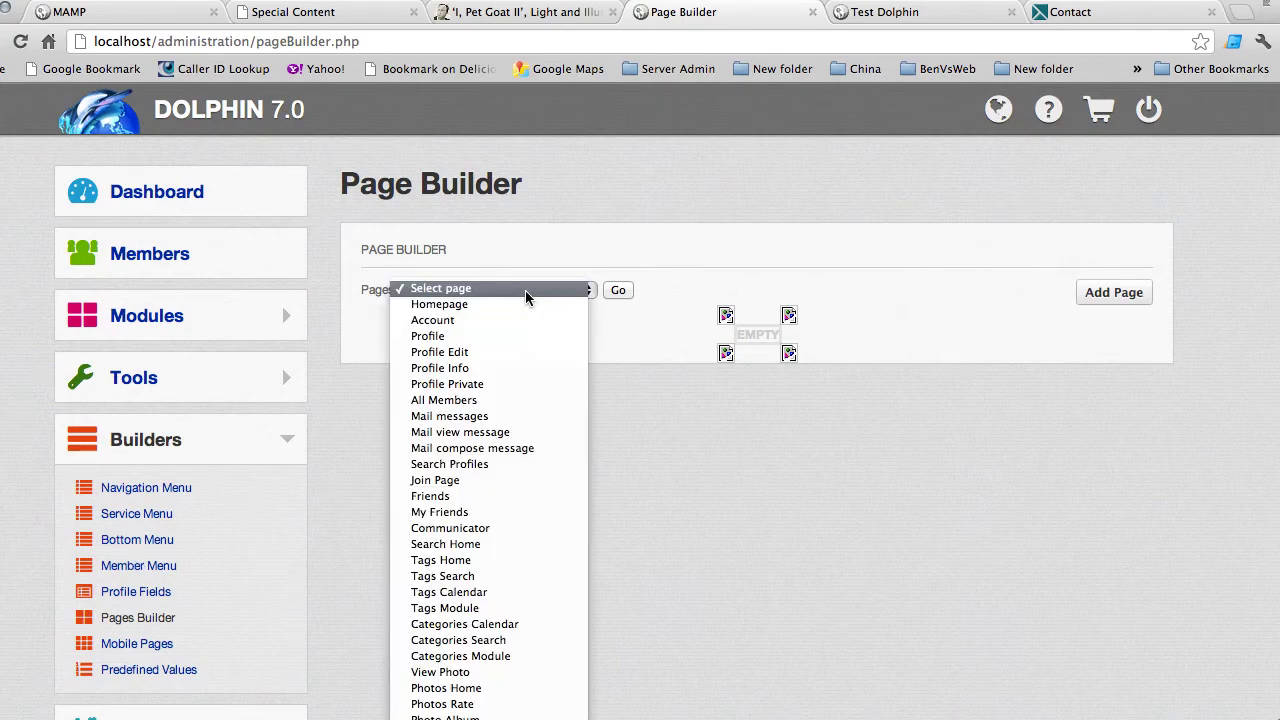
left_click(509, 306)
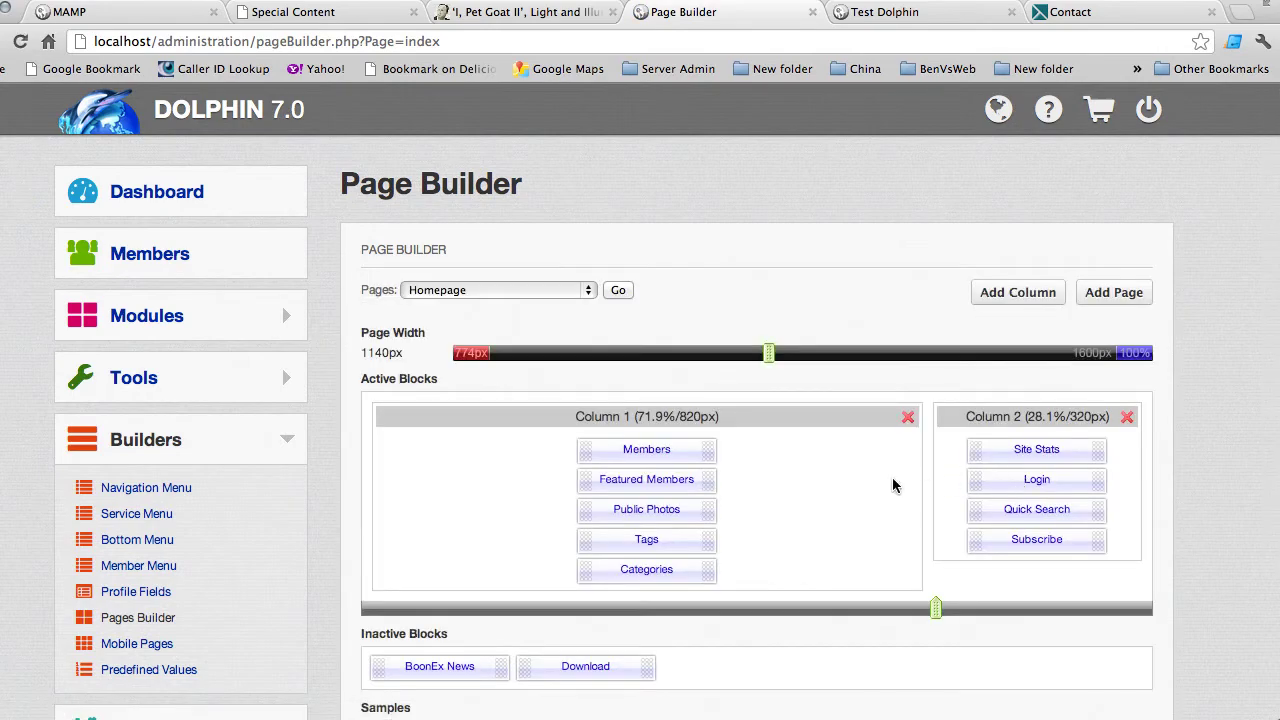
Drag the Members block below Public Photos in Column 1.
scroll(824, 496, "down", 3)
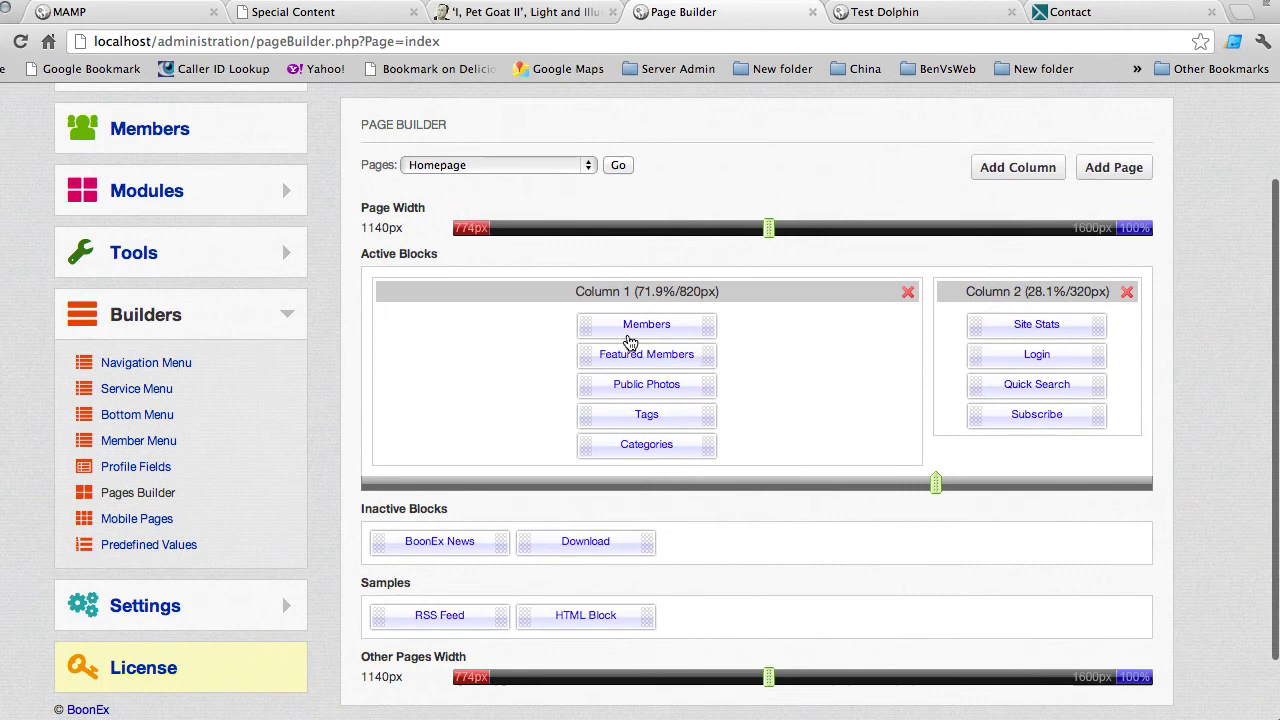
right_click(588, 330)
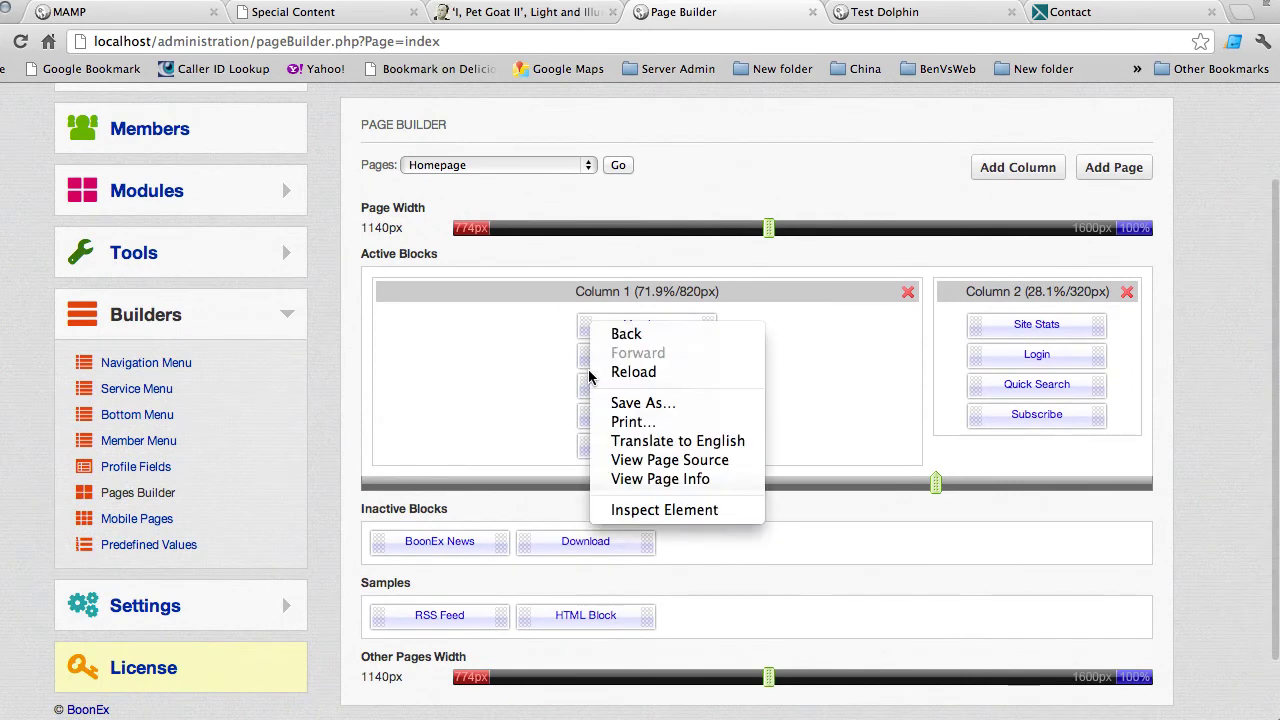
left_click(557, 351)
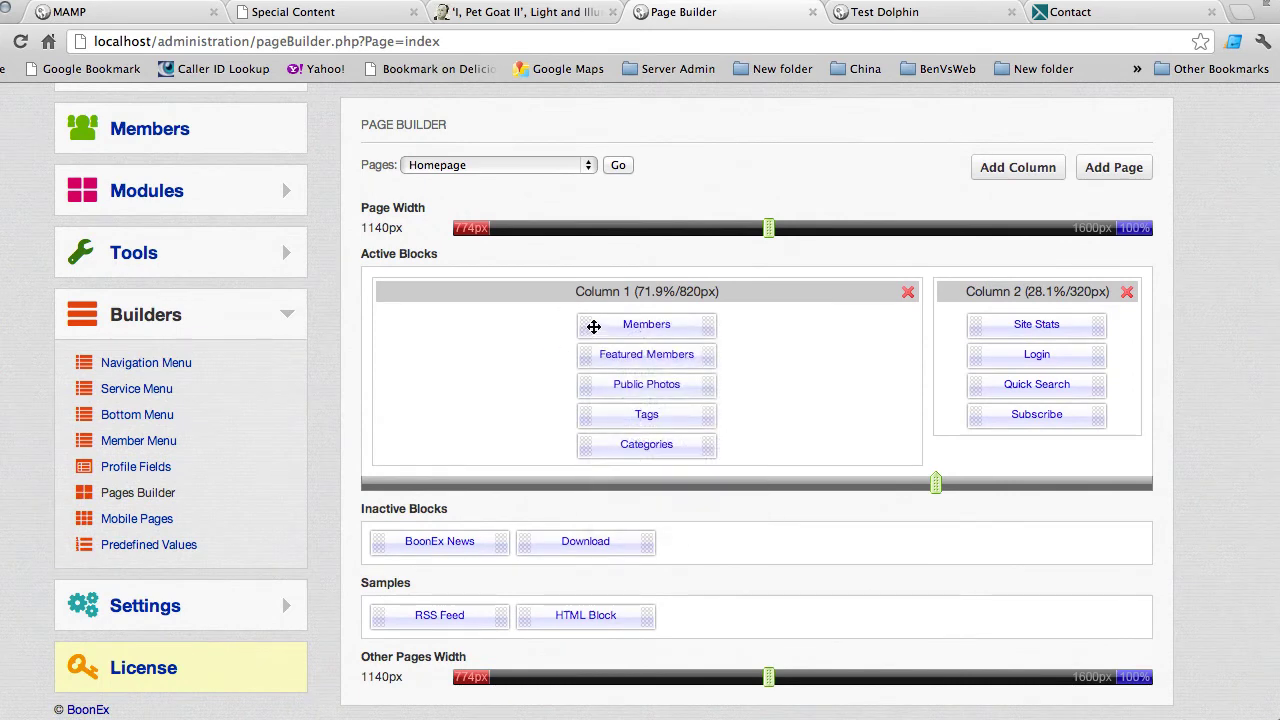
left_click_drag(595, 330, 587, 388)
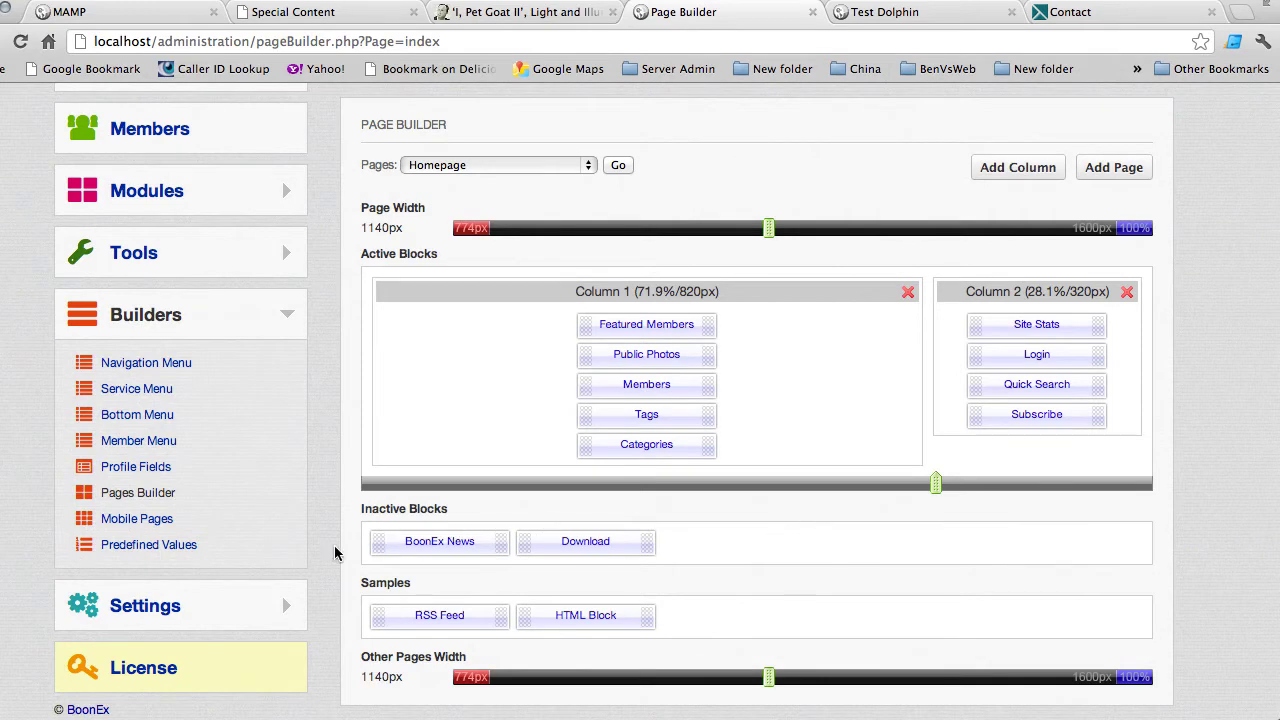
left_click(290, 610)
scroll(288, 605, "down", 3)
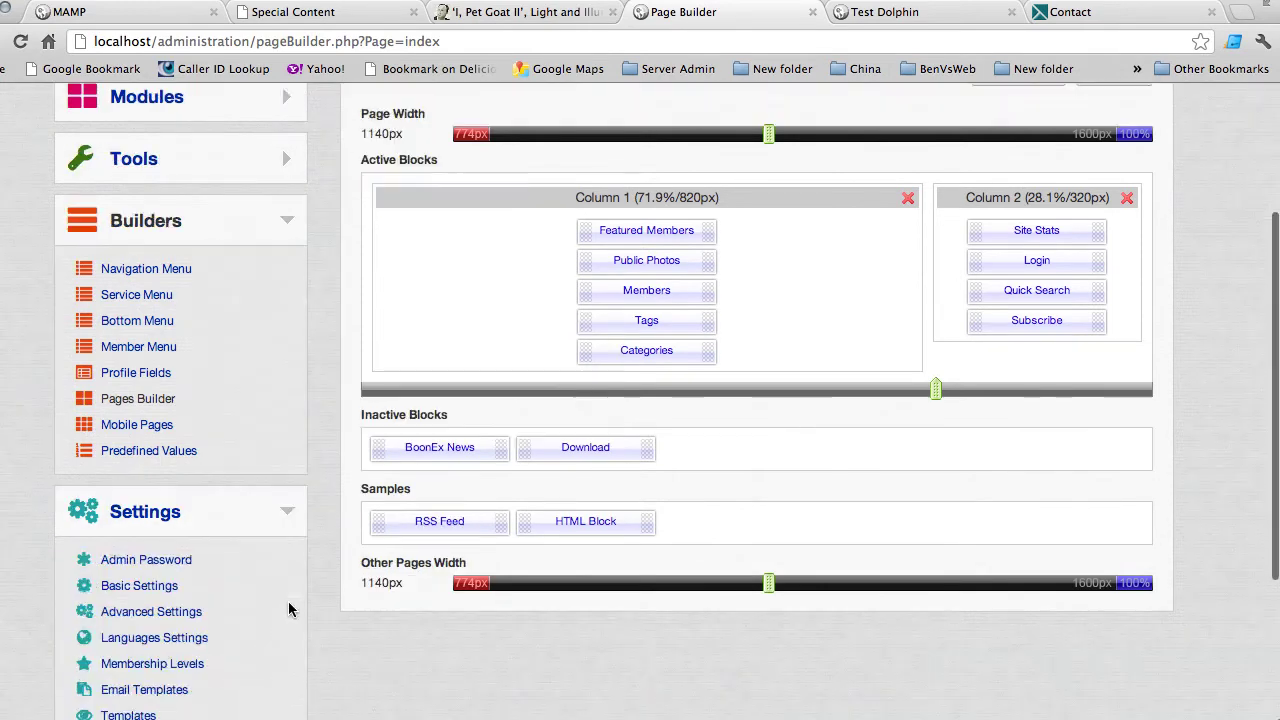
scroll(288, 605, "down", 3)
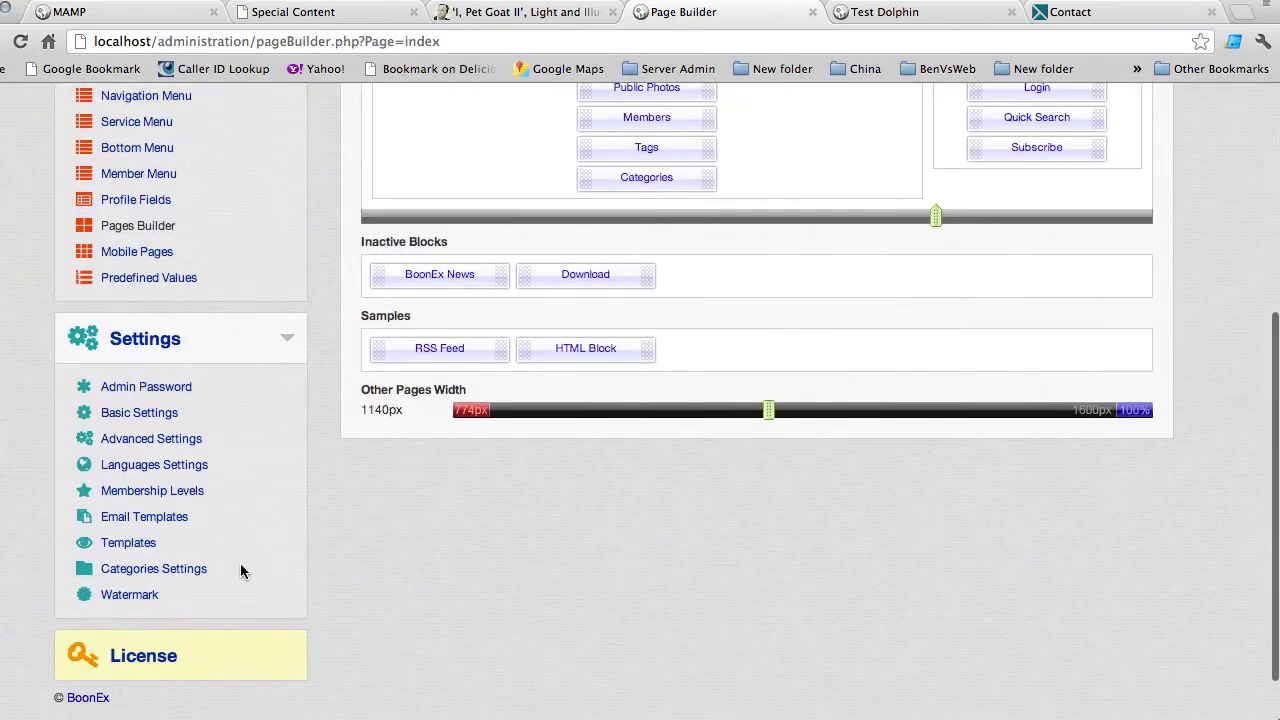
Open Languages Settings and show the installed languages list, with English as default.
left_click(145, 467)
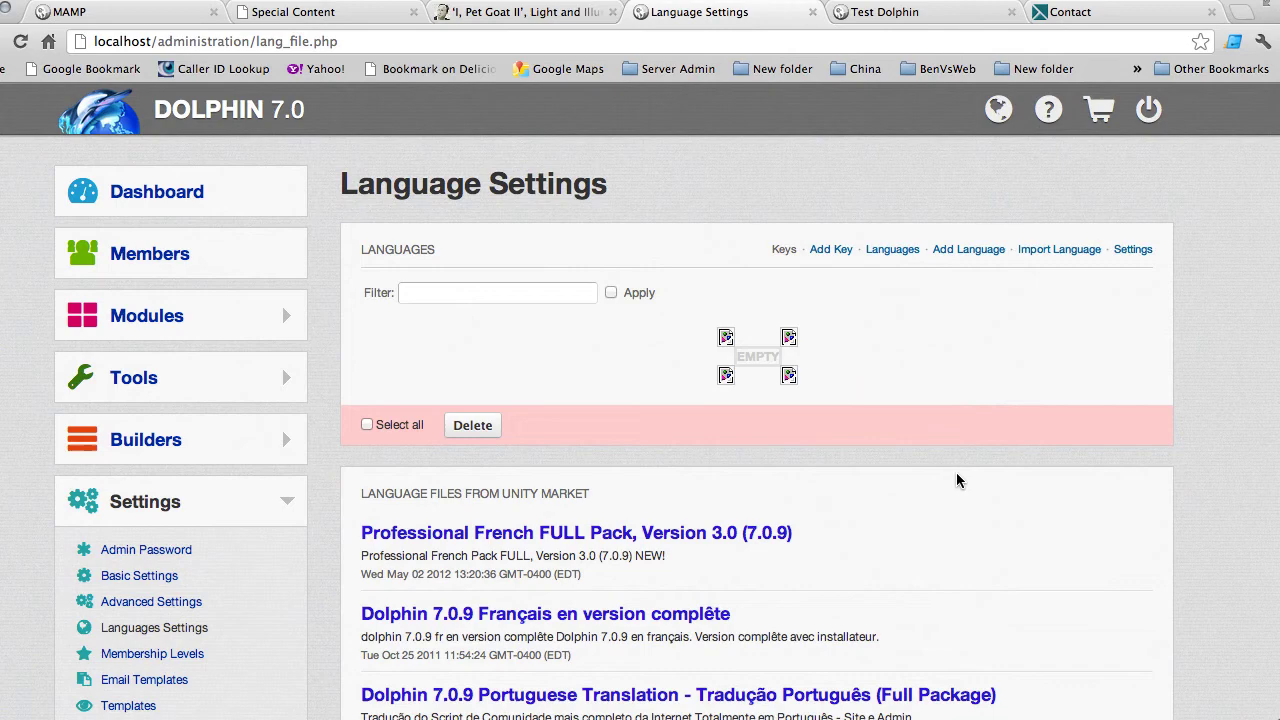
scroll(984, 455, "down", 3)
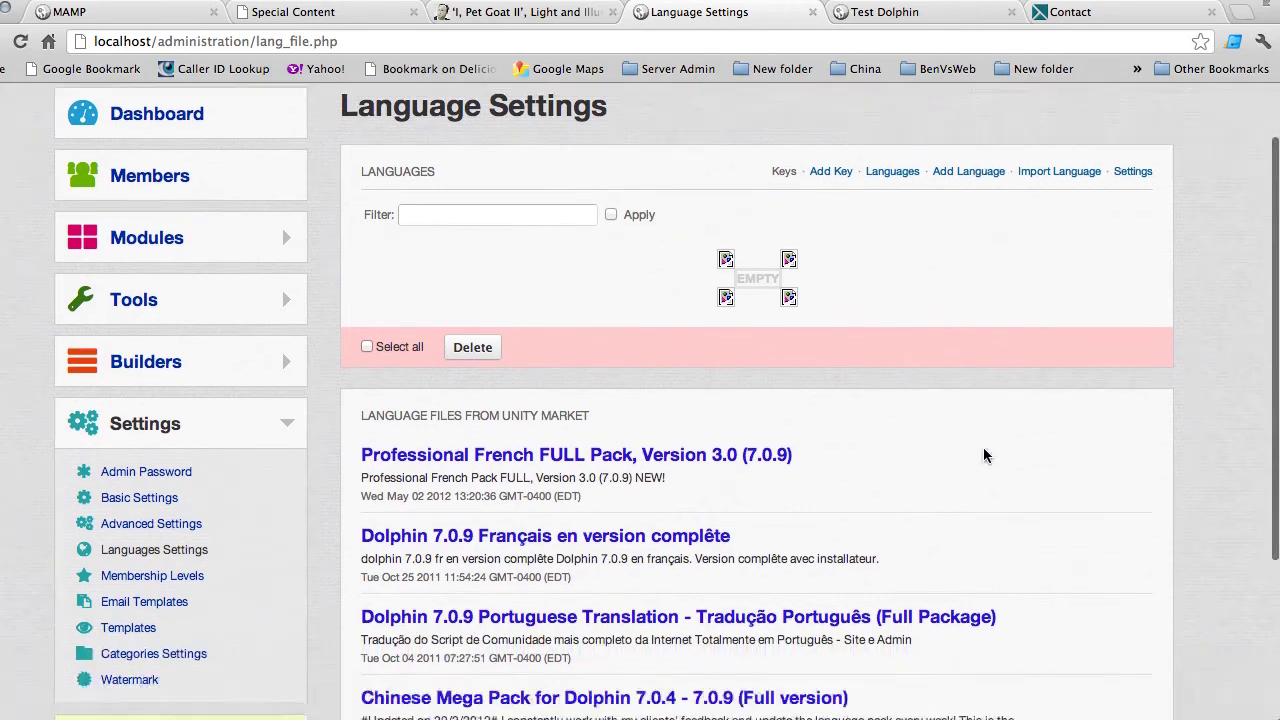
scroll(984, 460, "down", 3)
scroll(984, 460, "up", 1)
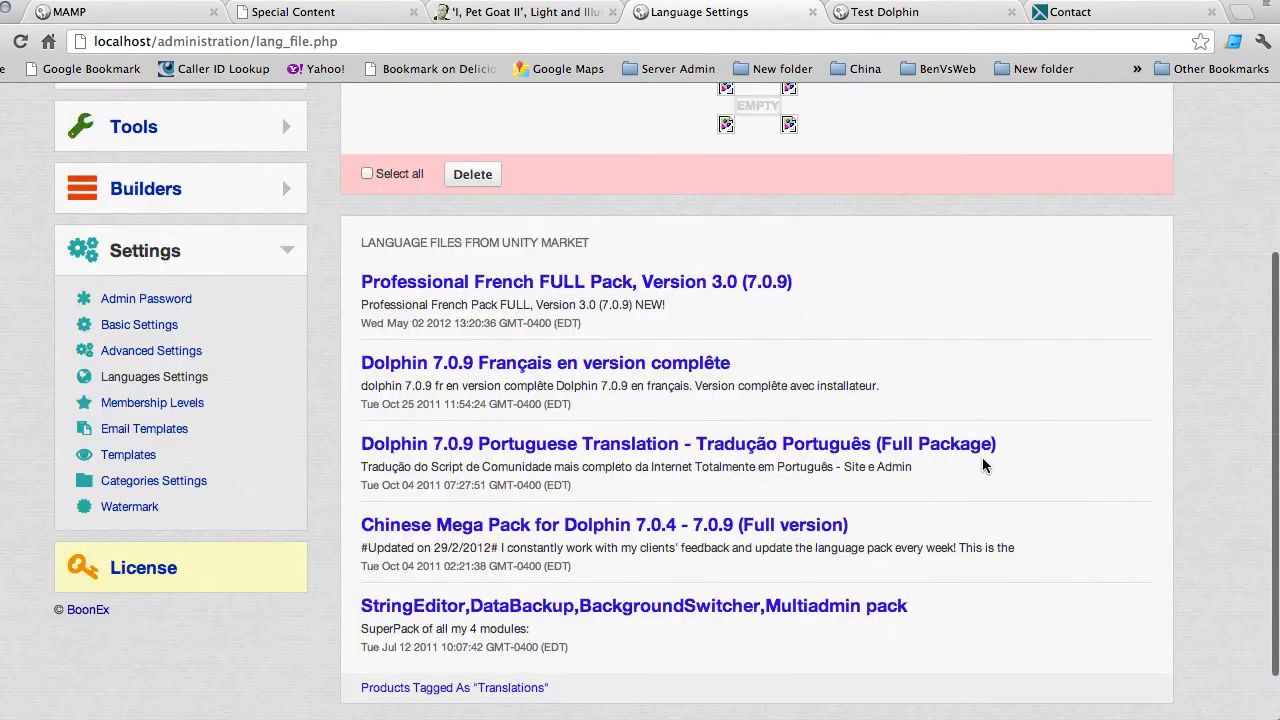
scroll(984, 462, "up", 5)
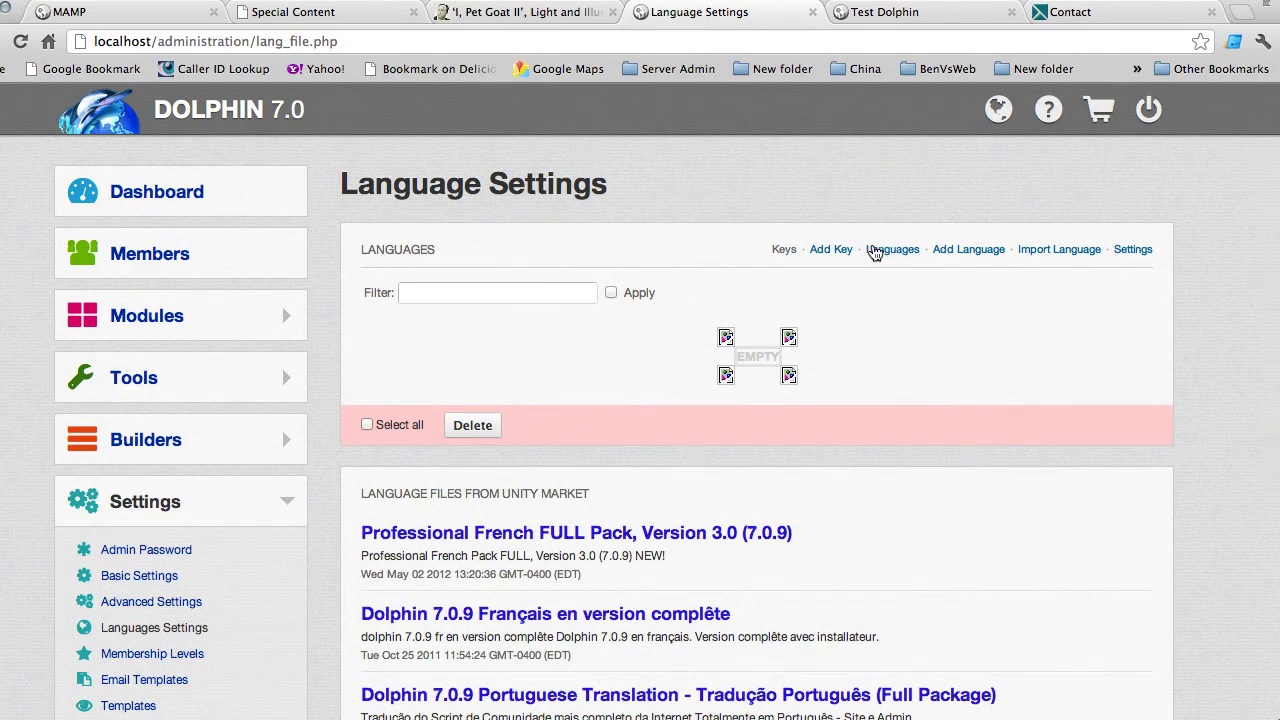
left_click(879, 250)
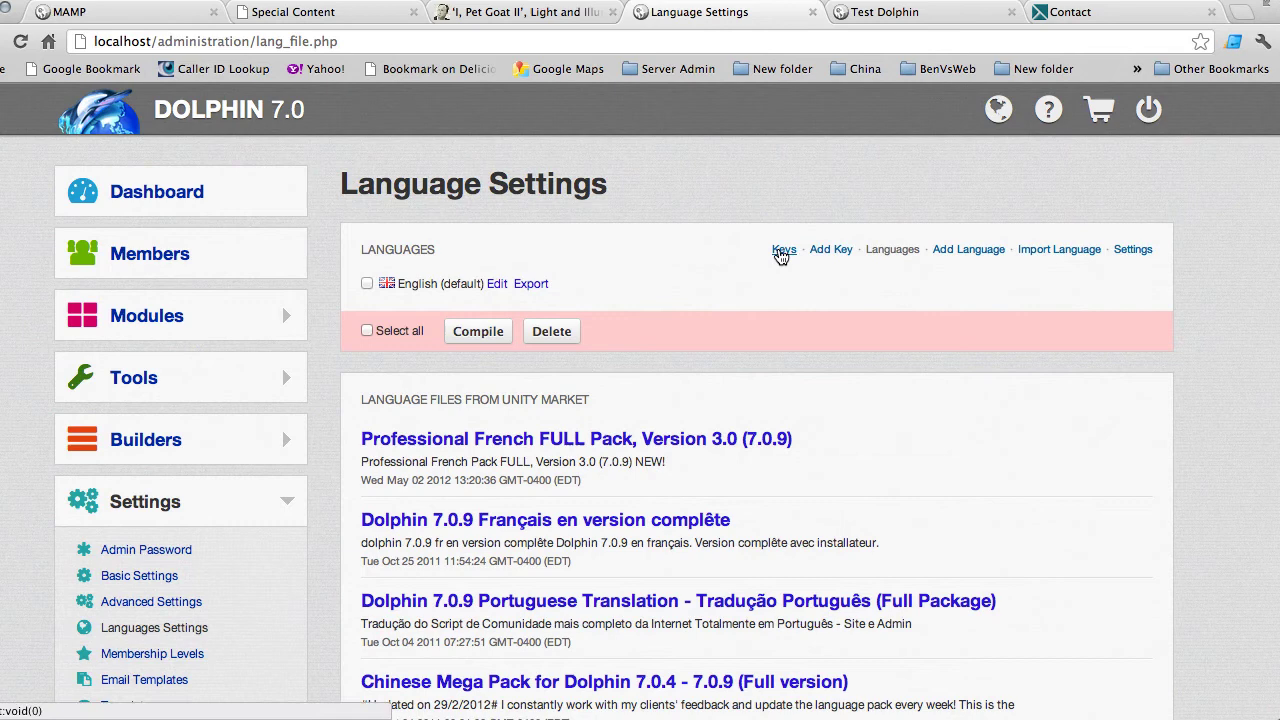
Filter the language keys for 'Your Company'.
left_click(783, 250)
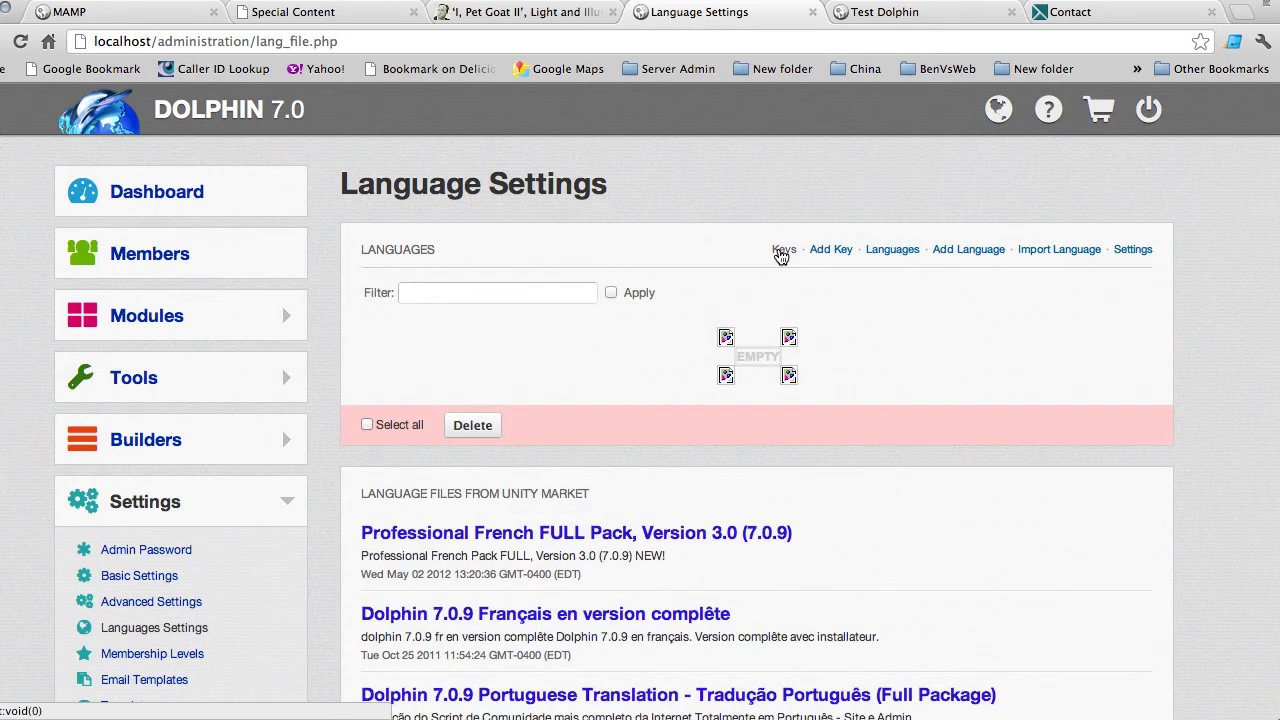
left_click(551, 291)
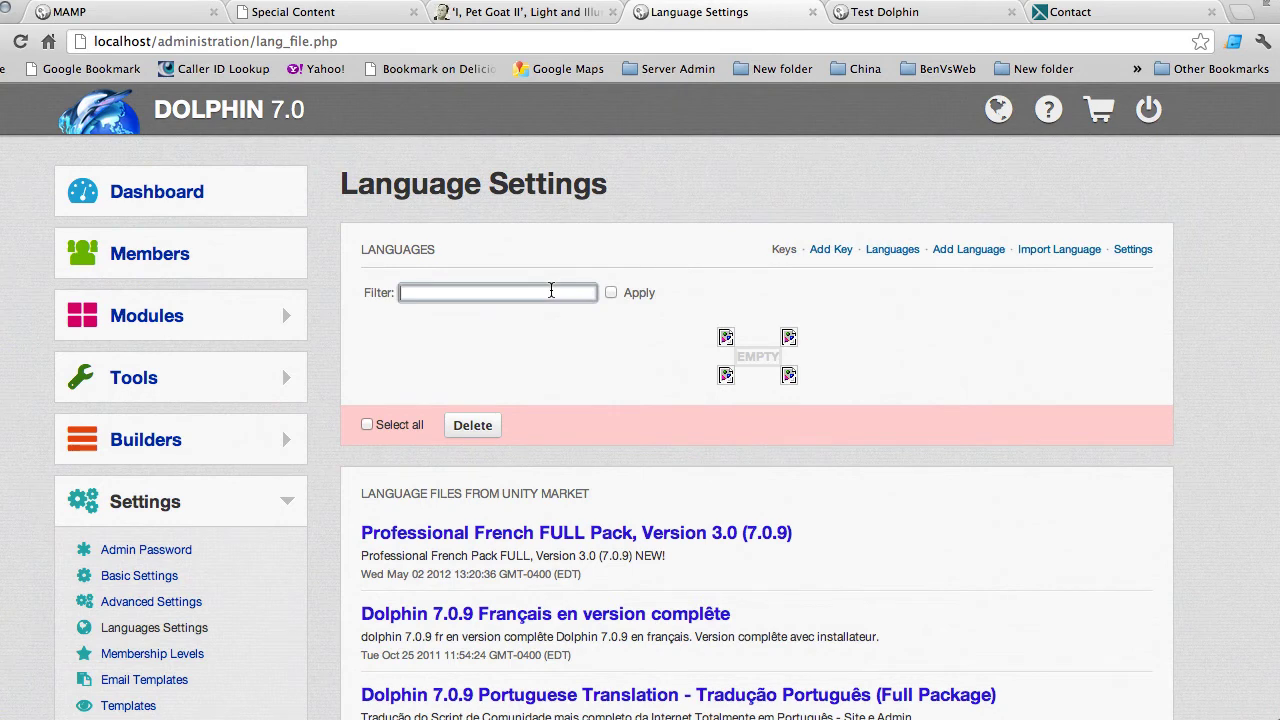
type("Your Compan")
type("y")
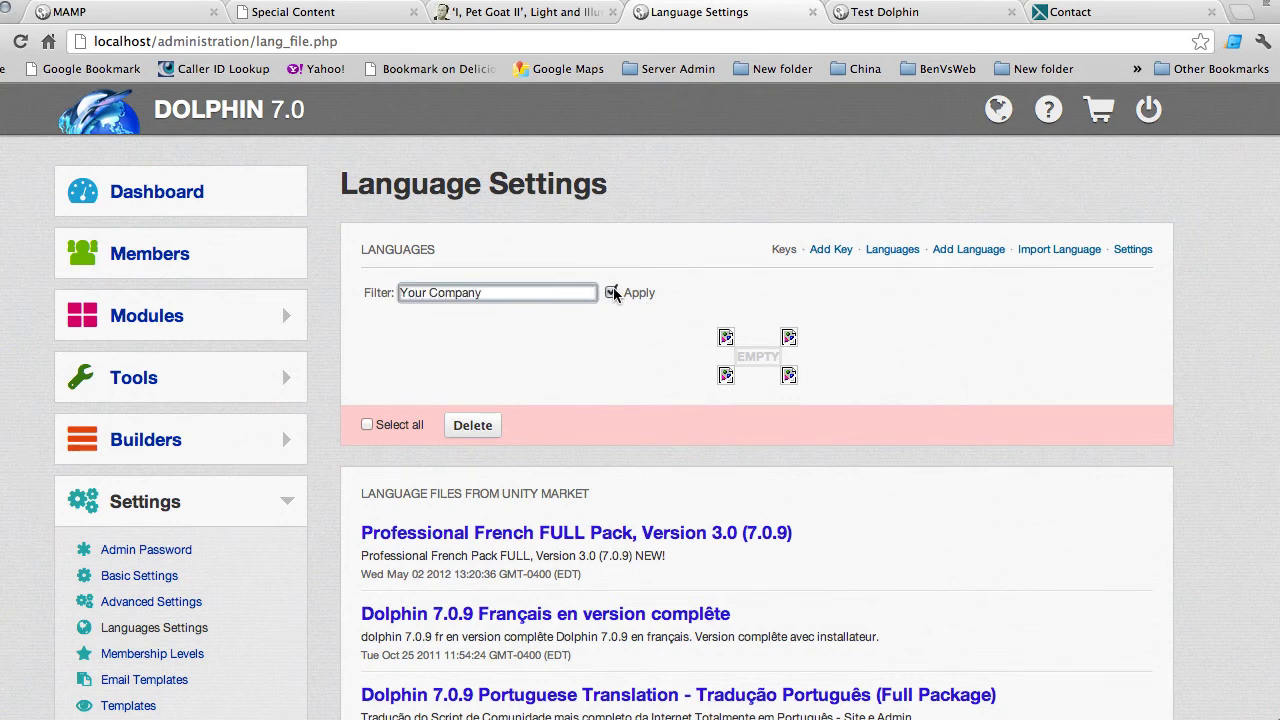
left_click(611, 292)
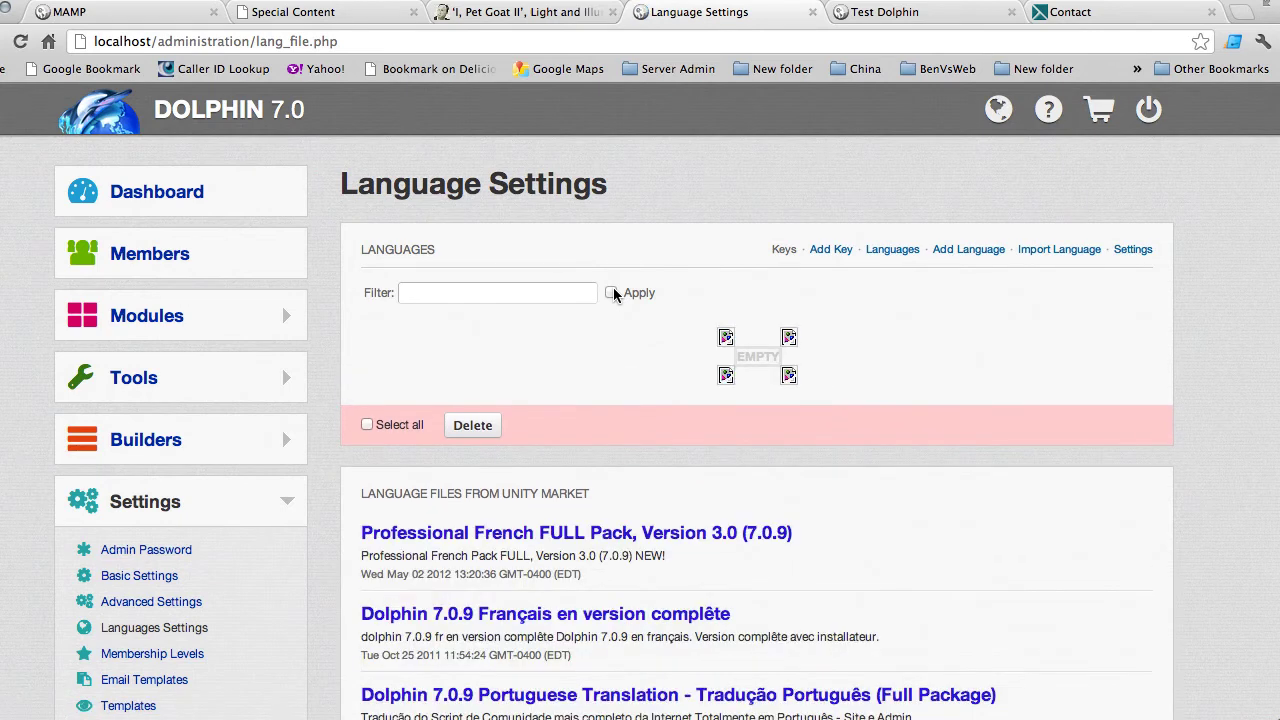
Filter the language keys again for 'Company', which returns no matches.
left_click(551, 290)
type("Co")
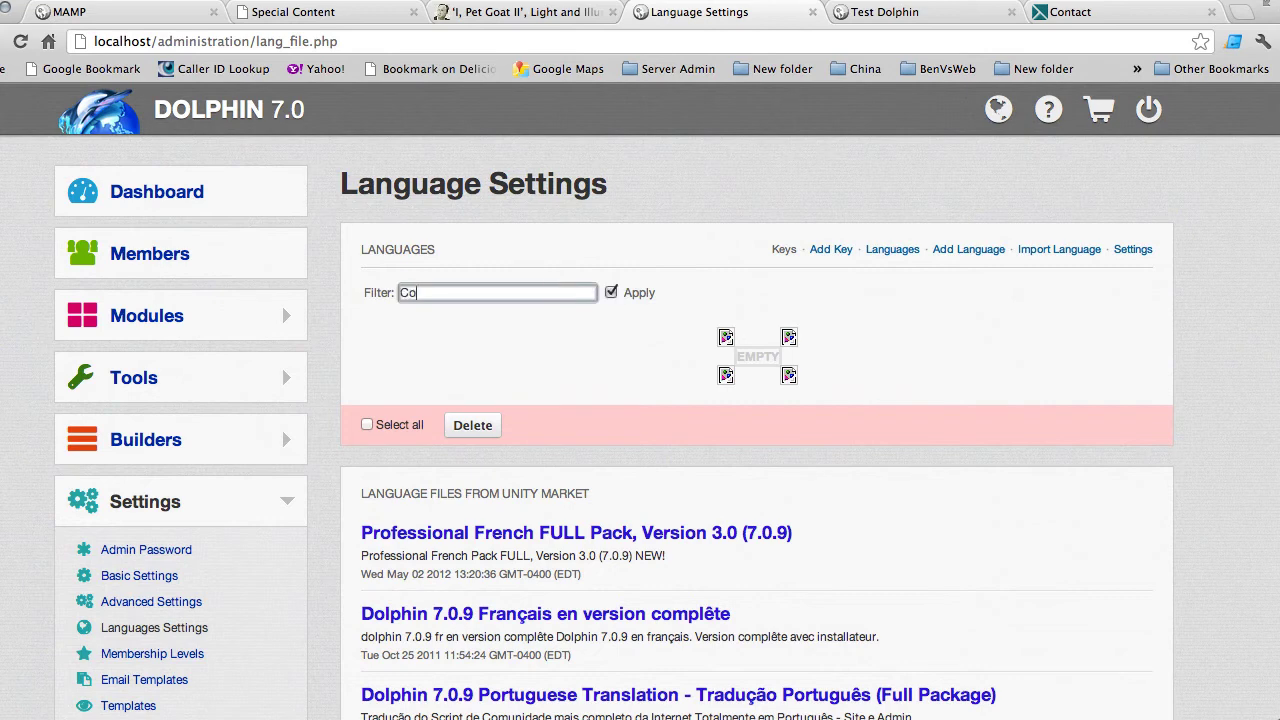
type("mpany")
left_click(611, 294)
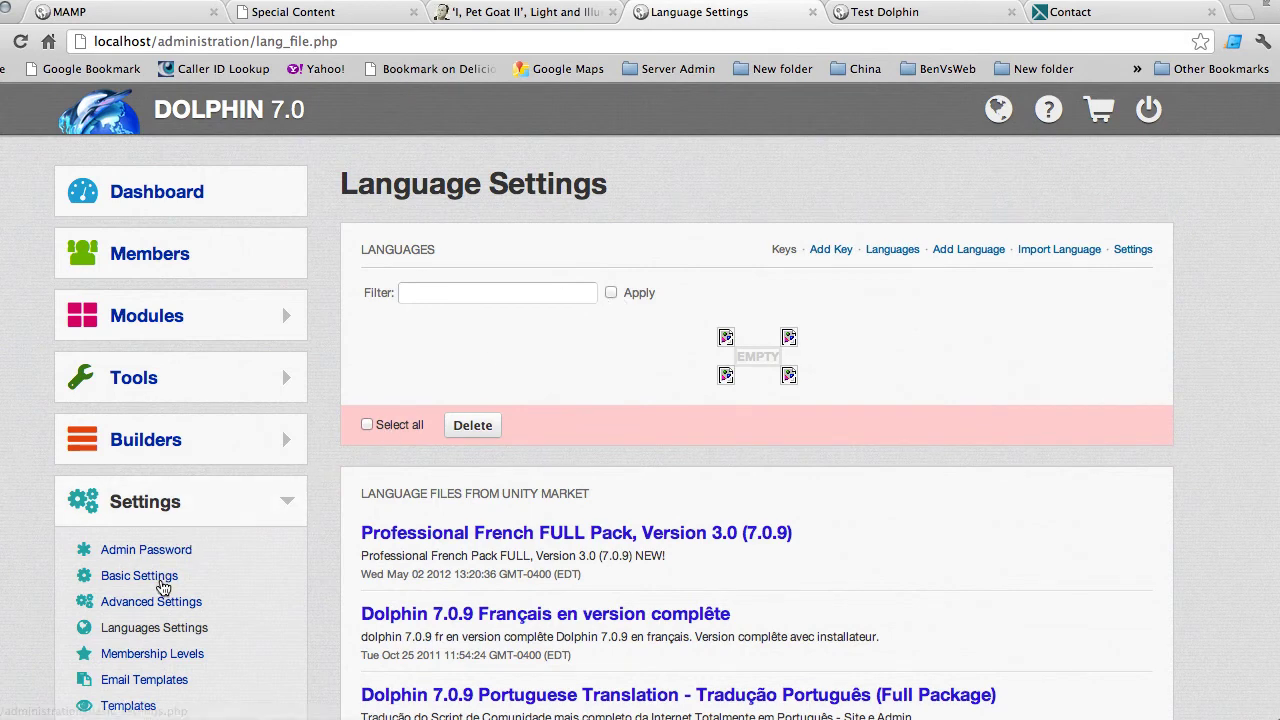
Open Advanced Settings and review the Profiles options, like member ages 18–75.
left_click(150, 606)
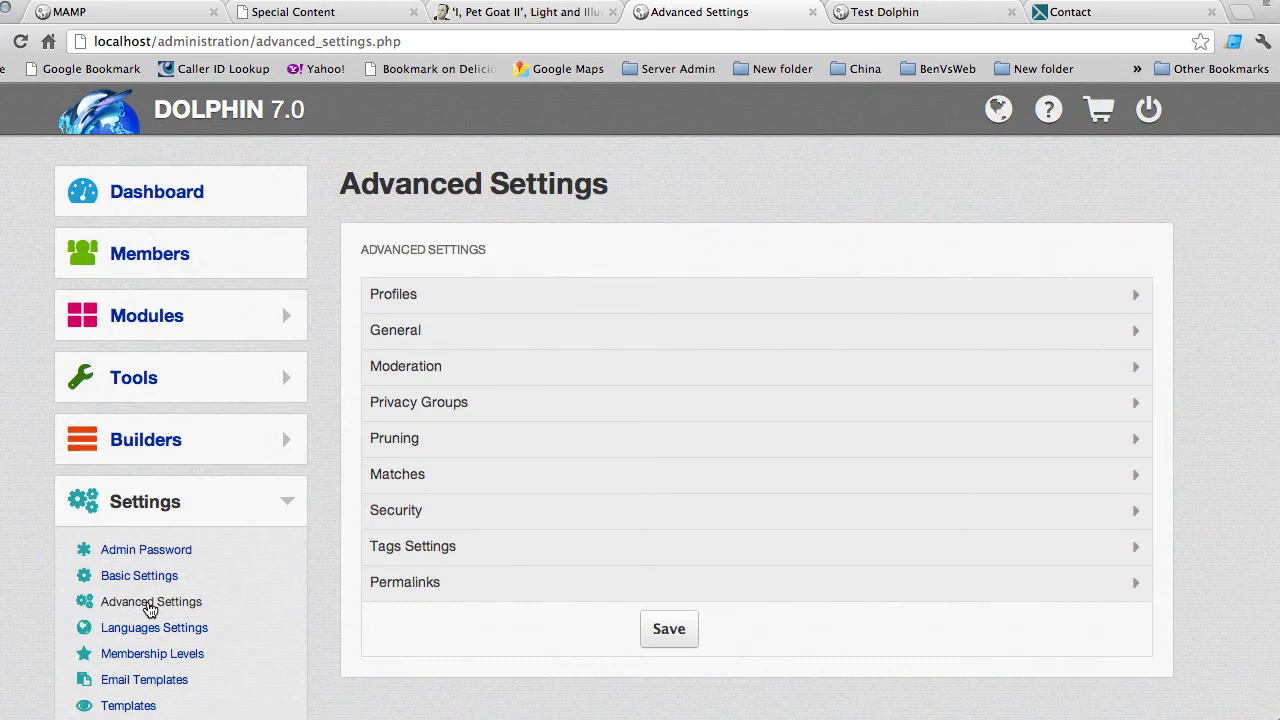
left_click(1137, 300)
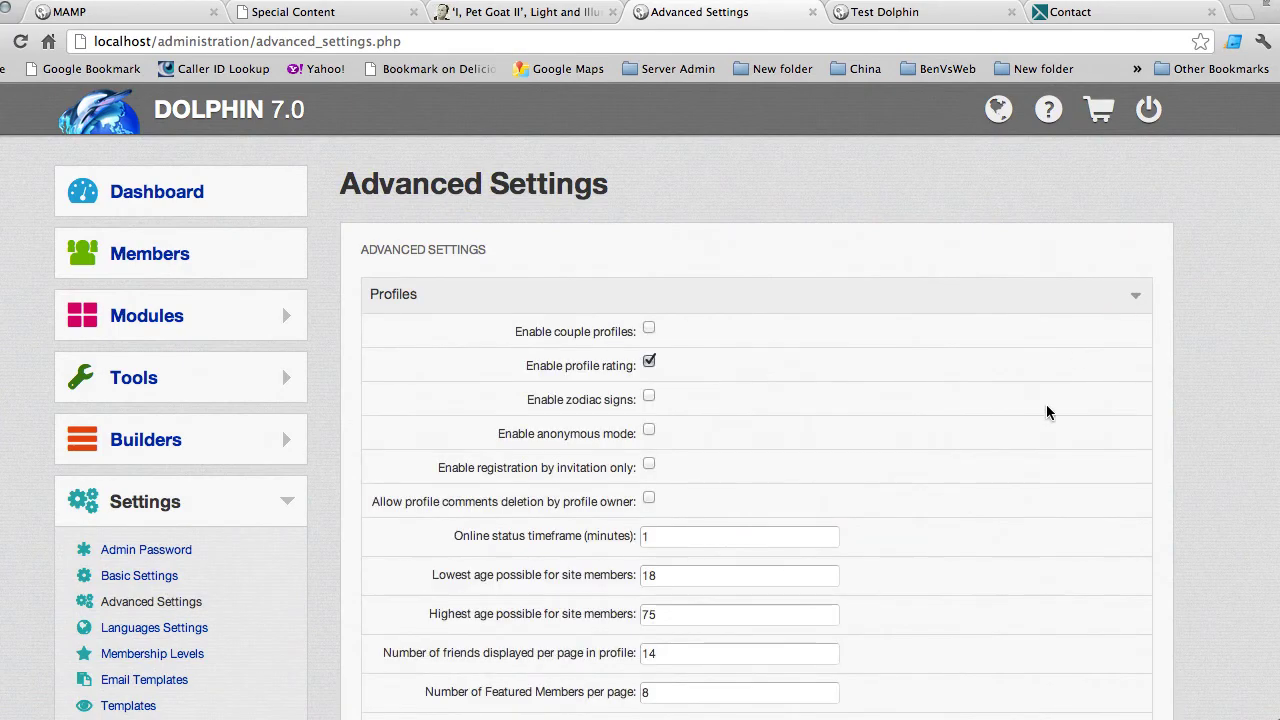
scroll(1048, 412, "down", 2)
scroll(1048, 412, "down", 2)
scroll(1048, 412, "down", 1)
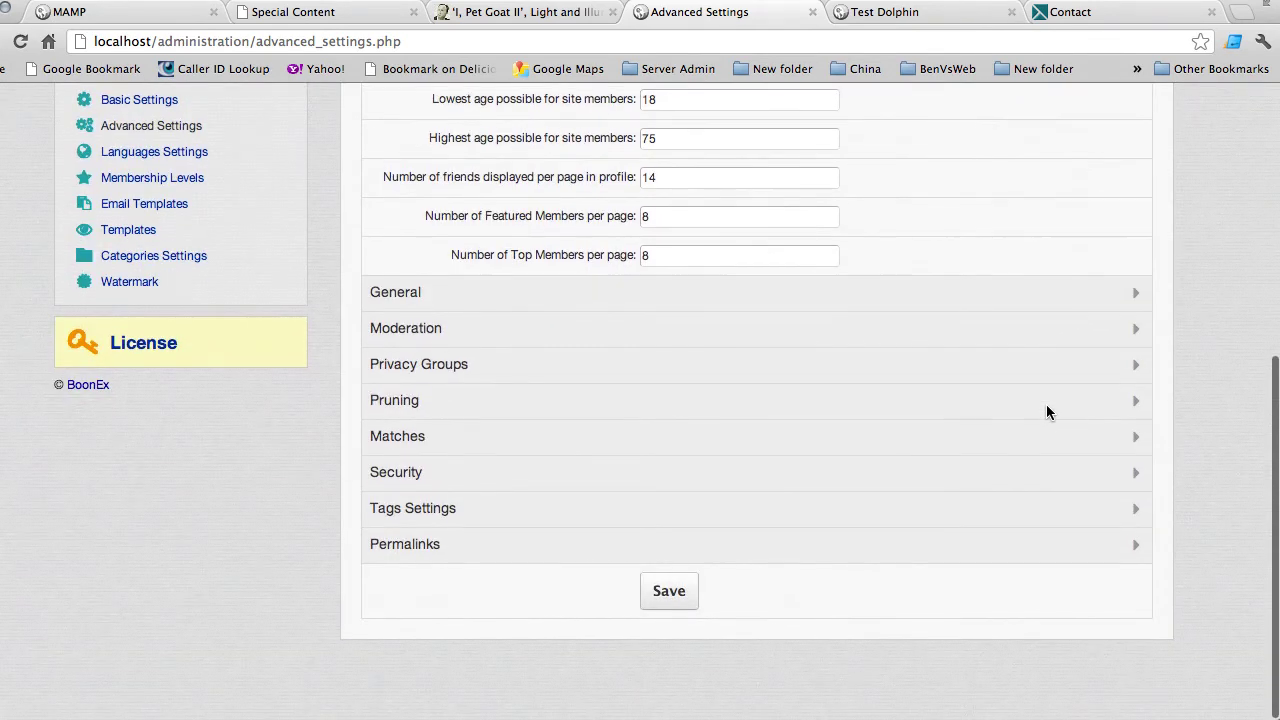
scroll(1046, 412, "up", 3)
scroll(1046, 412, "up", 2)
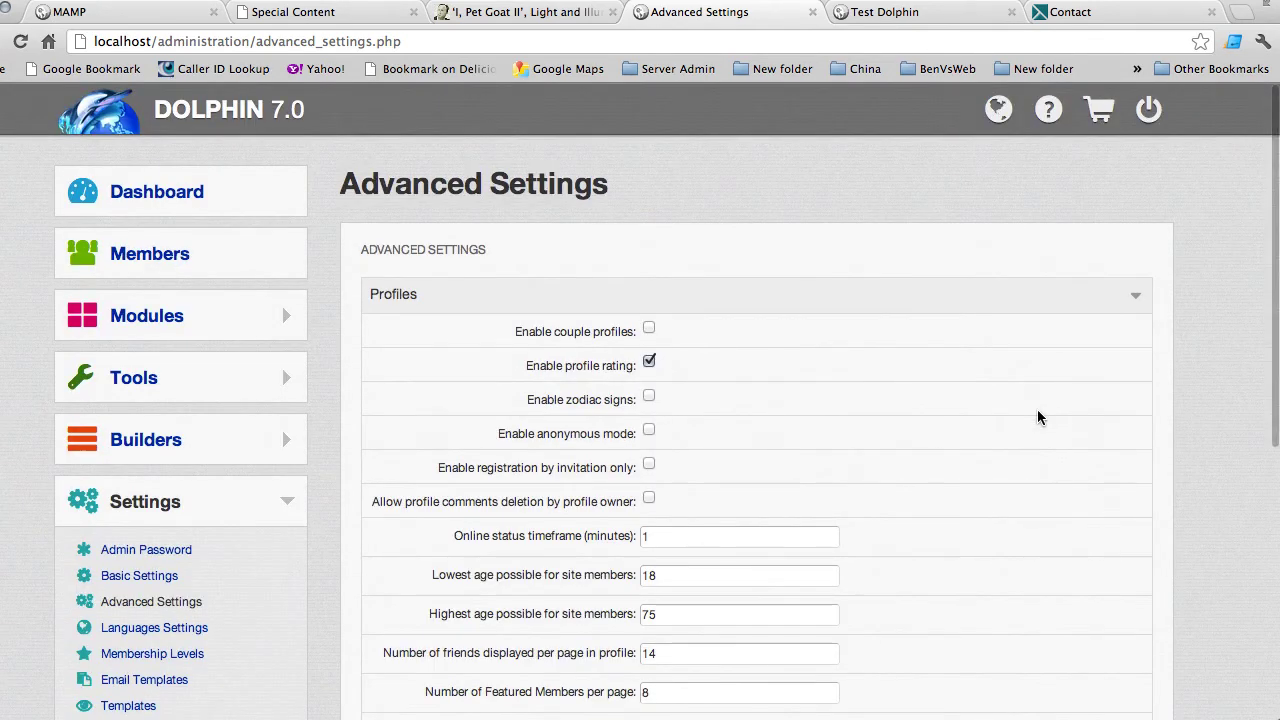
scroll(1038, 418, "down", 1)
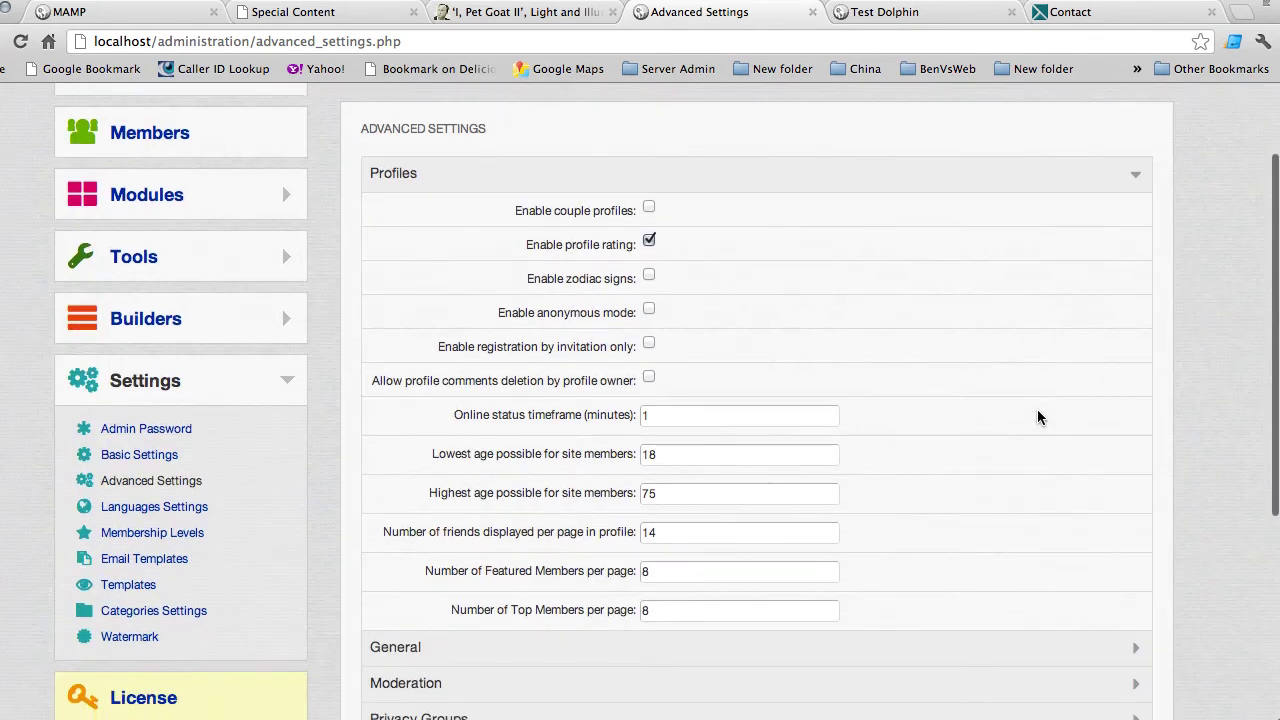
left_click(304, 253)
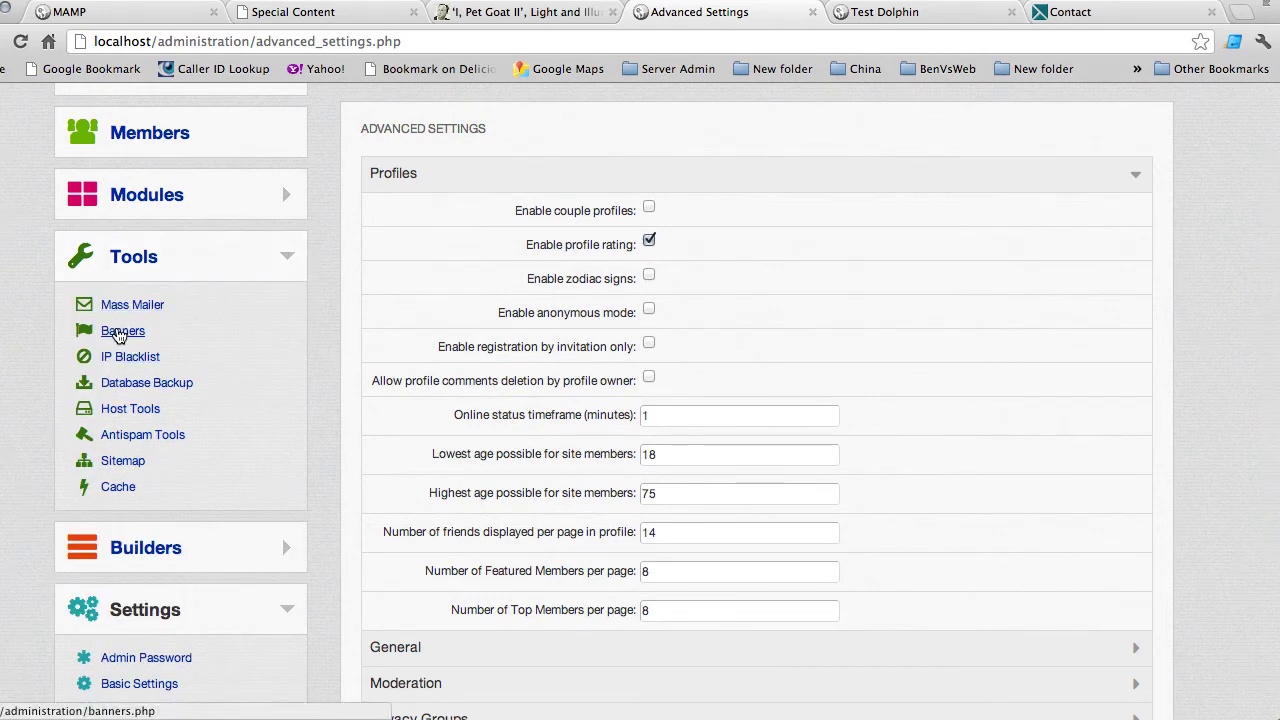
Open Tools > Banners and look over the empty new-banner form.
left_click(120, 336)
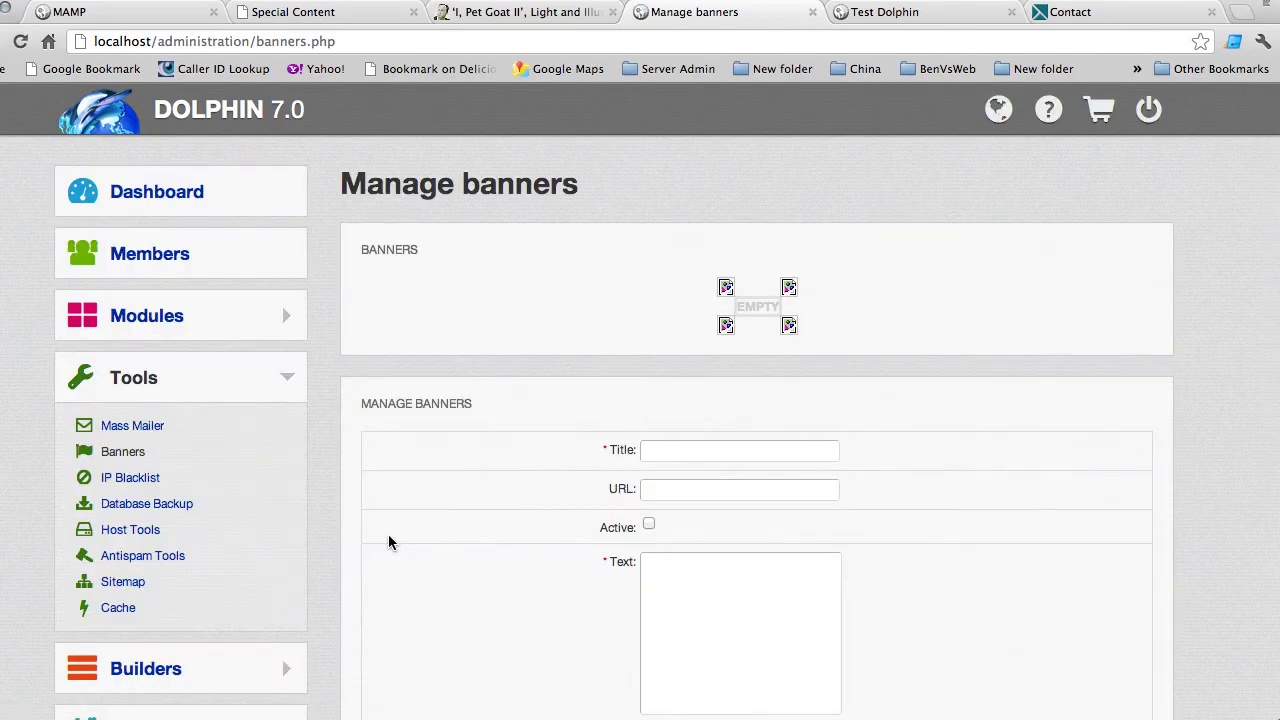
scroll(1019, 516, "down", 5)
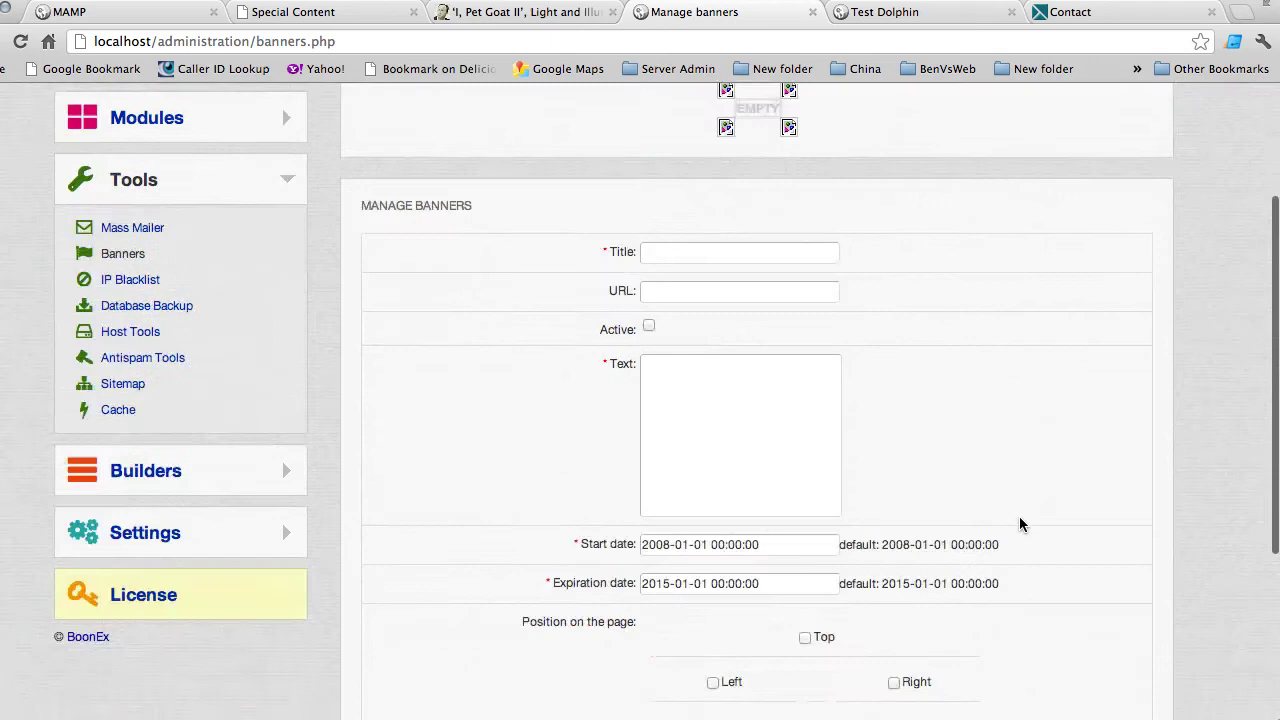
scroll(1020, 520, "down", 2)
scroll(1020, 520, "down", 2)
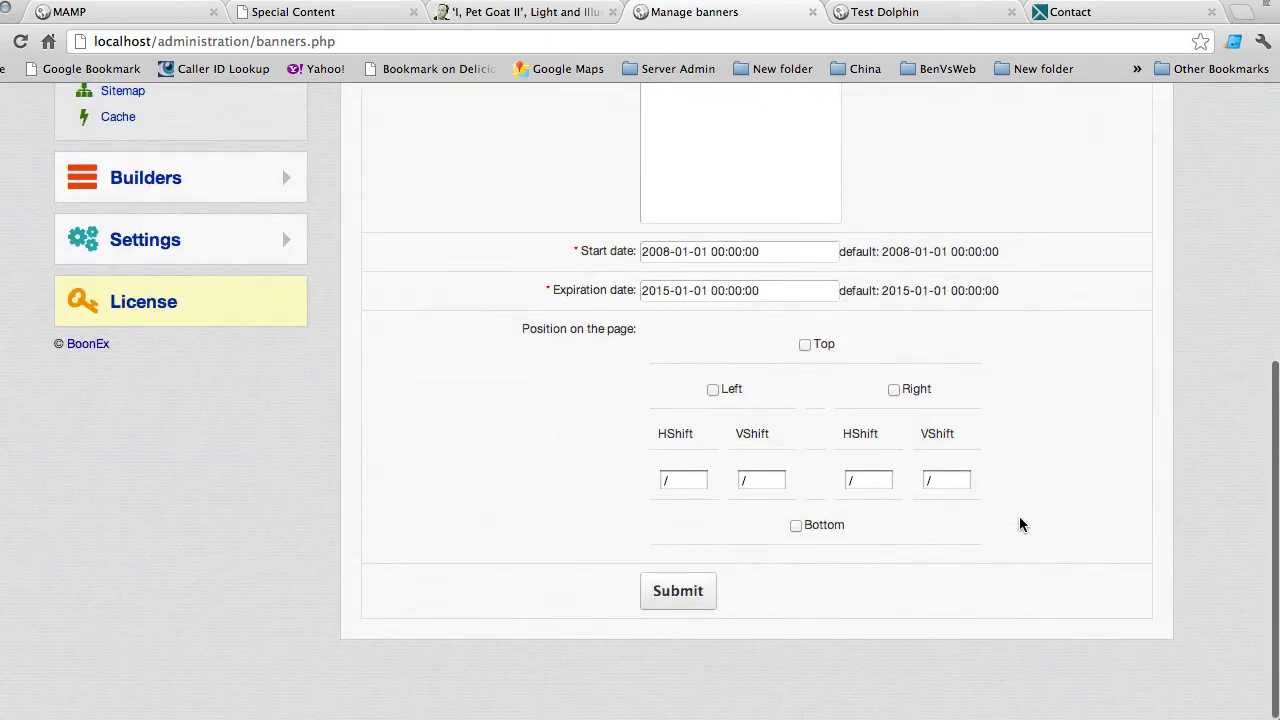
scroll(1020, 518, "up", 2)
scroll(1020, 518, "up", 8)
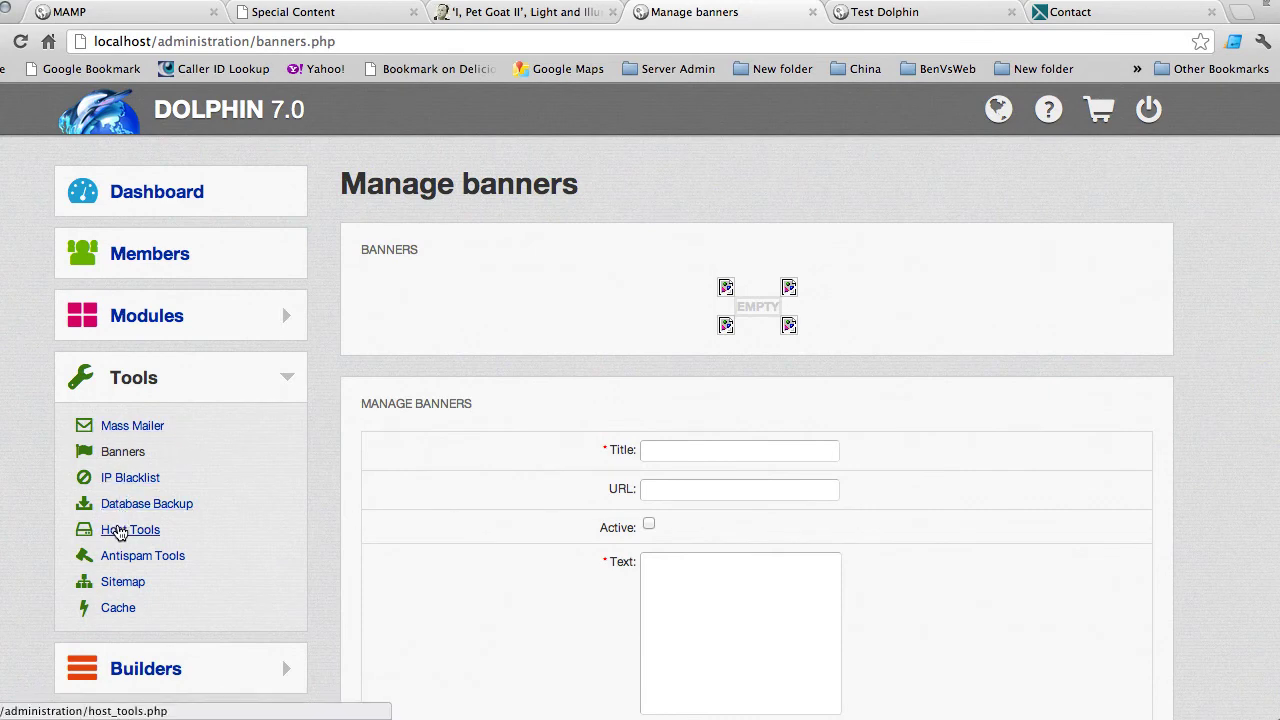
Open Tools > Sitemap, which shows no sitemap generated yet.
left_click(120, 586)
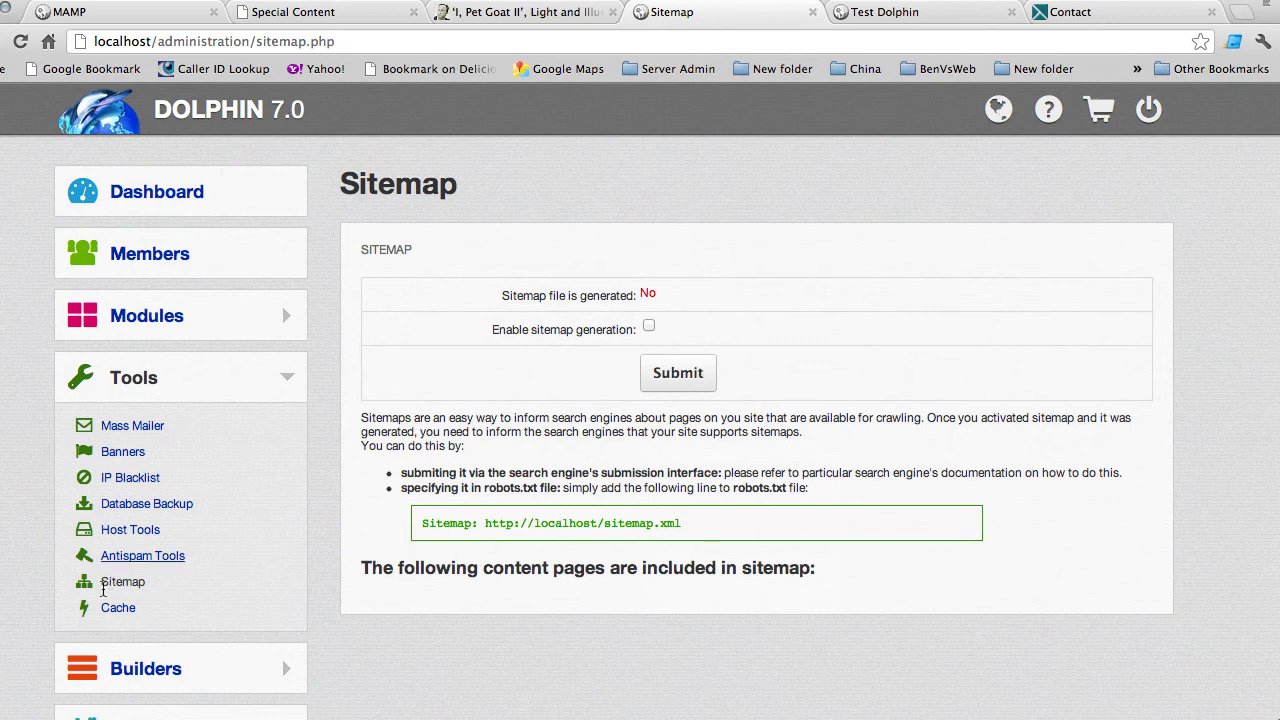
Open Tools > Cache and show its settings for enabled caches and engines.
left_click(118, 609)
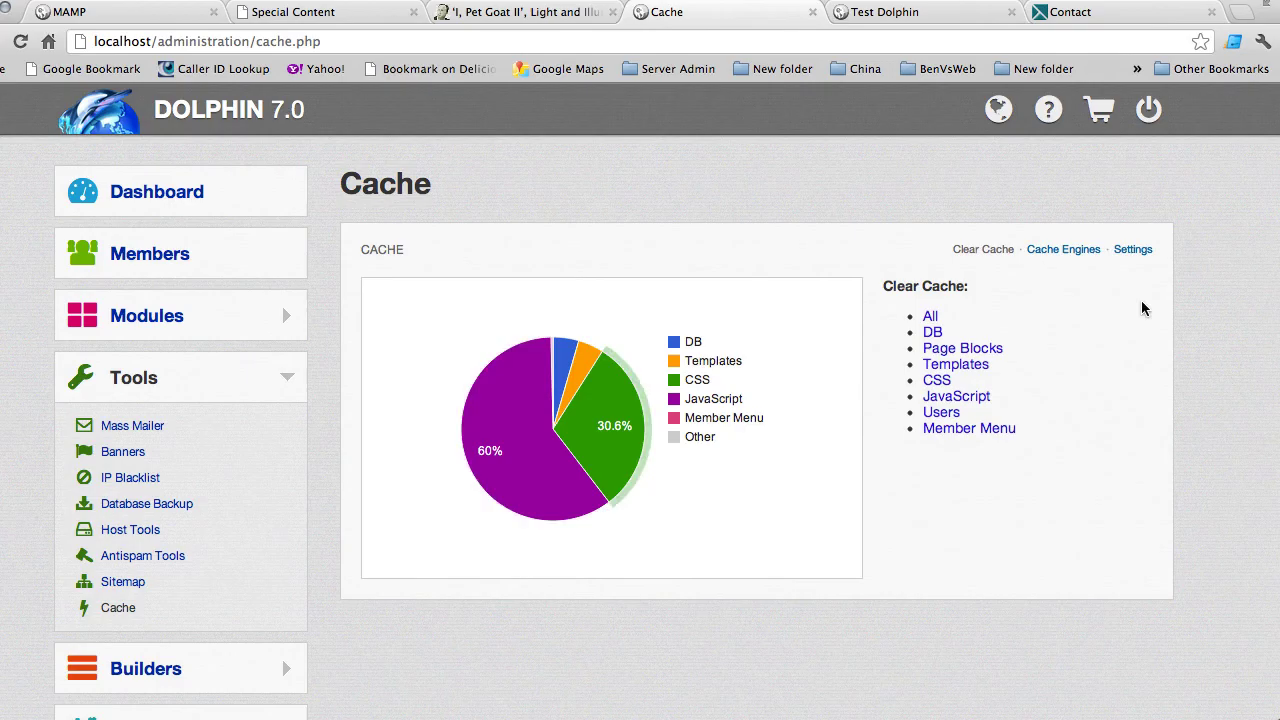
left_click(1131, 252)
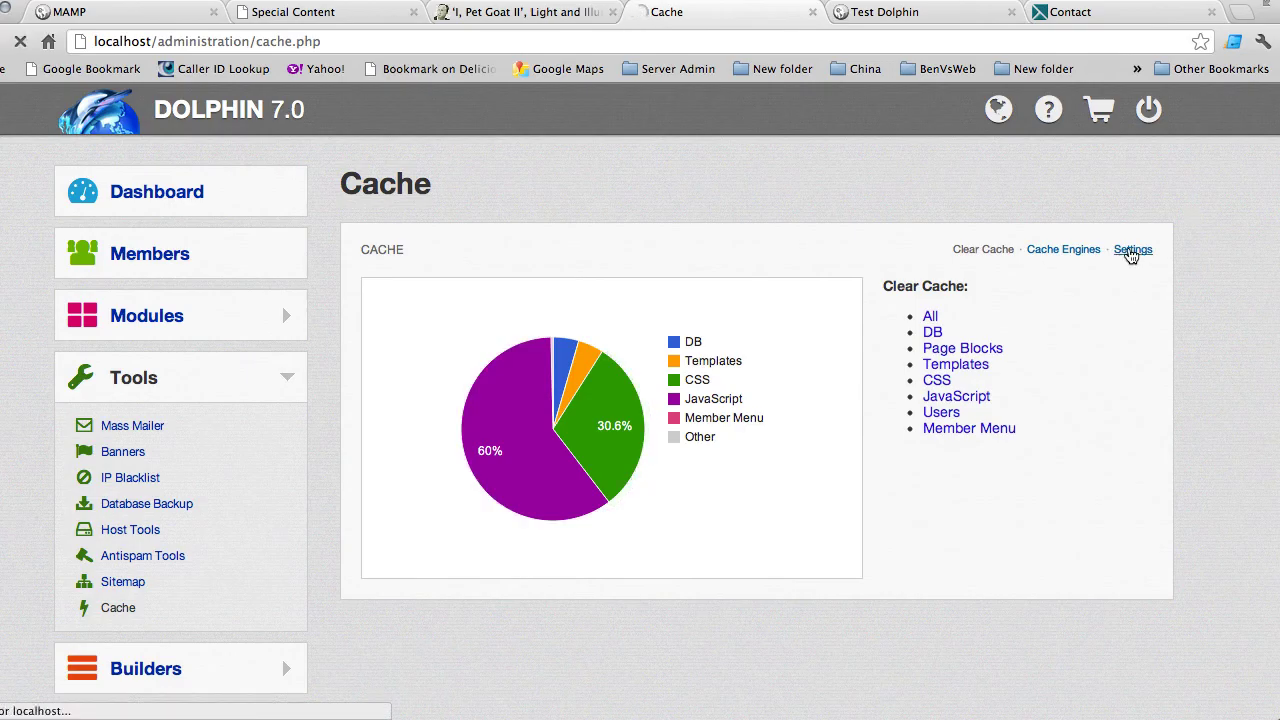